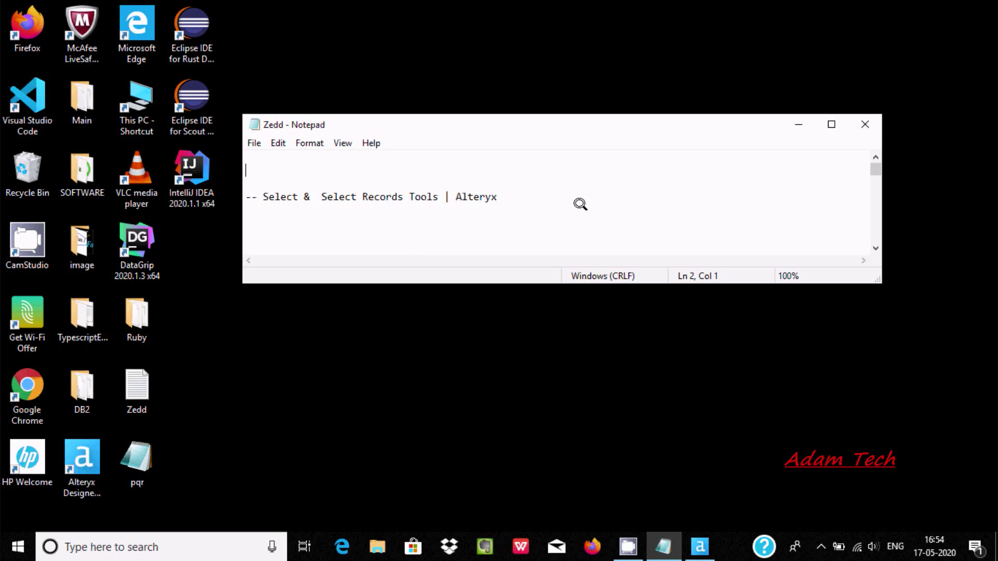
# Switch from Notepad to the Alteryx Designer window with the empty New Workflow1.
pyautogui.click(699, 547)
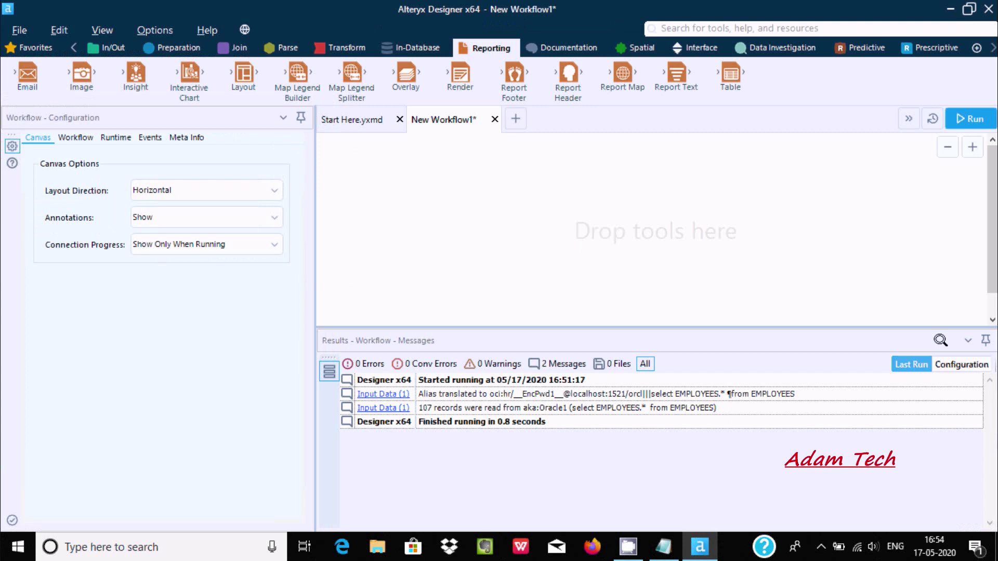
# Hide the Results pane with Ctrl+Alt+R.
pyautogui.click(967, 339)
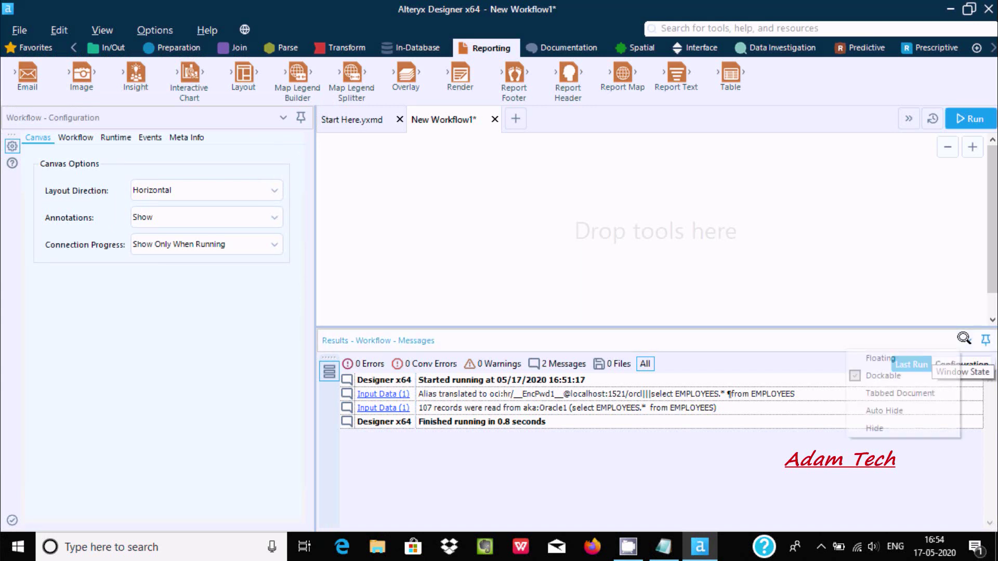
pyautogui.press('Escape')
pyautogui.hotkey('ctrl', 'alt', 'r')
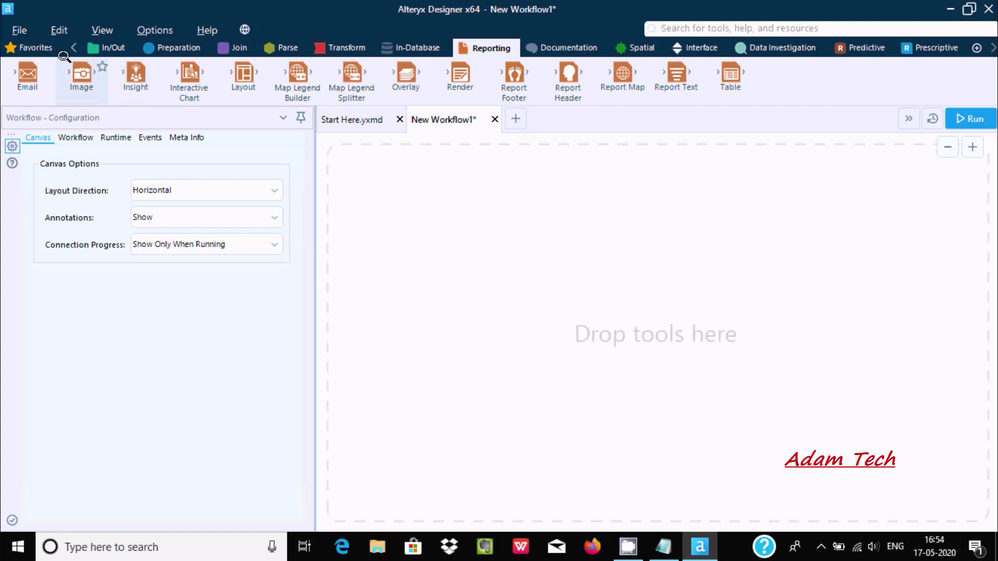
# Place an Input Data tool and connect it to aka:Oracle1, choosing the HR DEPARTMENTS table.
pyautogui.click(38, 45)
pyautogui.moveTo(82, 75); pyautogui.dragTo(394, 202)
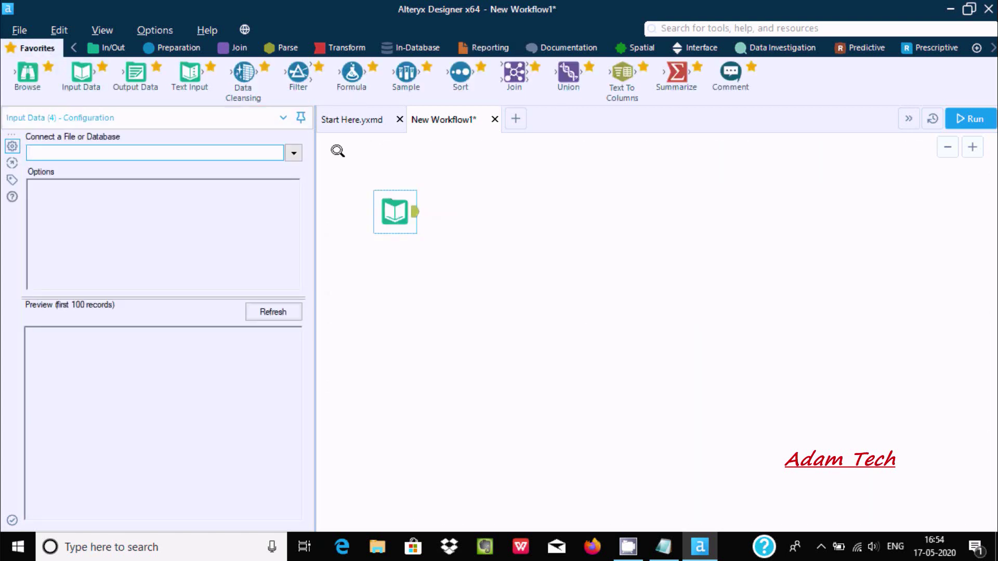
pyautogui.click(292, 152)
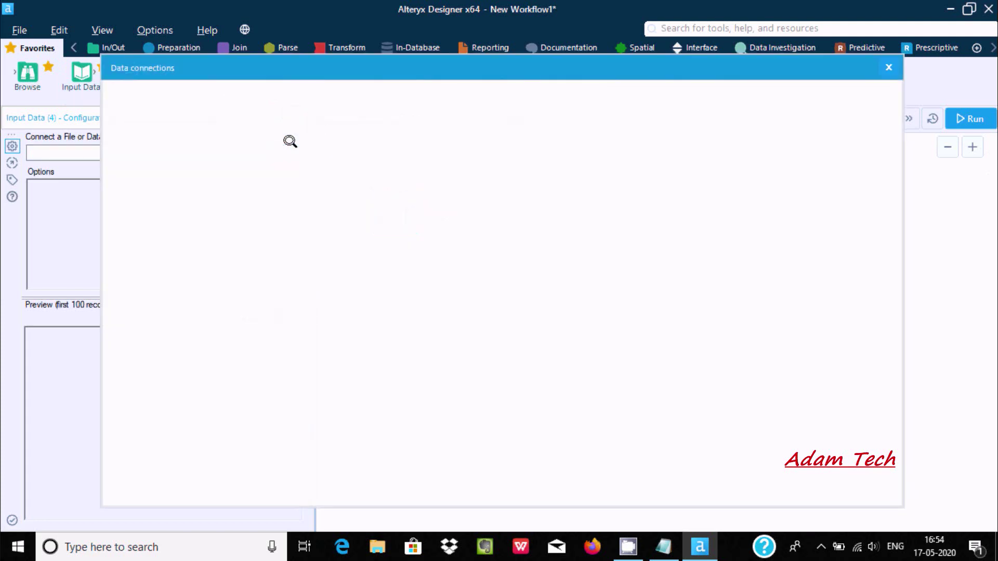
pyautogui.click(290, 144)
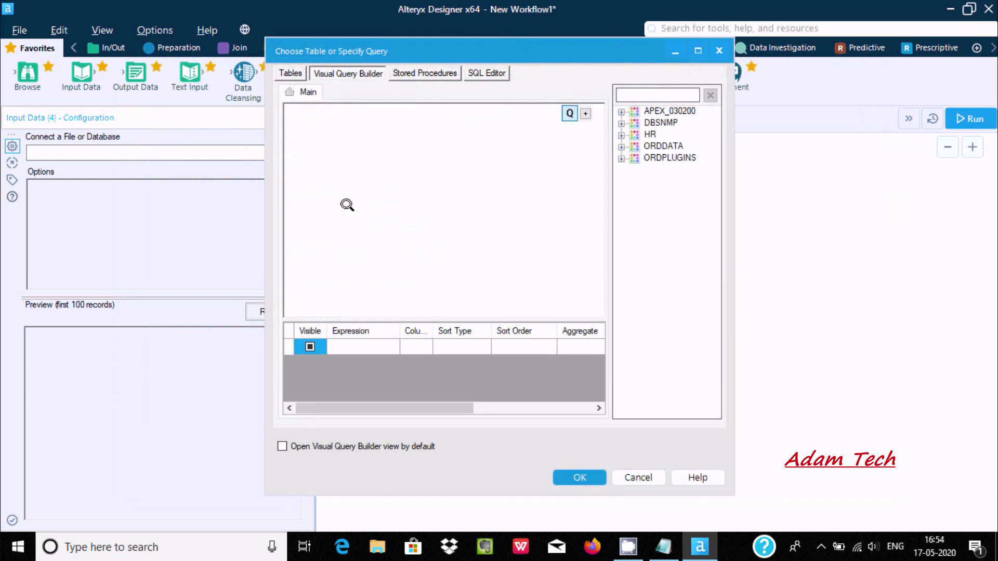
pyautogui.click(621, 133)
pyautogui.click(621, 135)
pyautogui.click(668, 154)
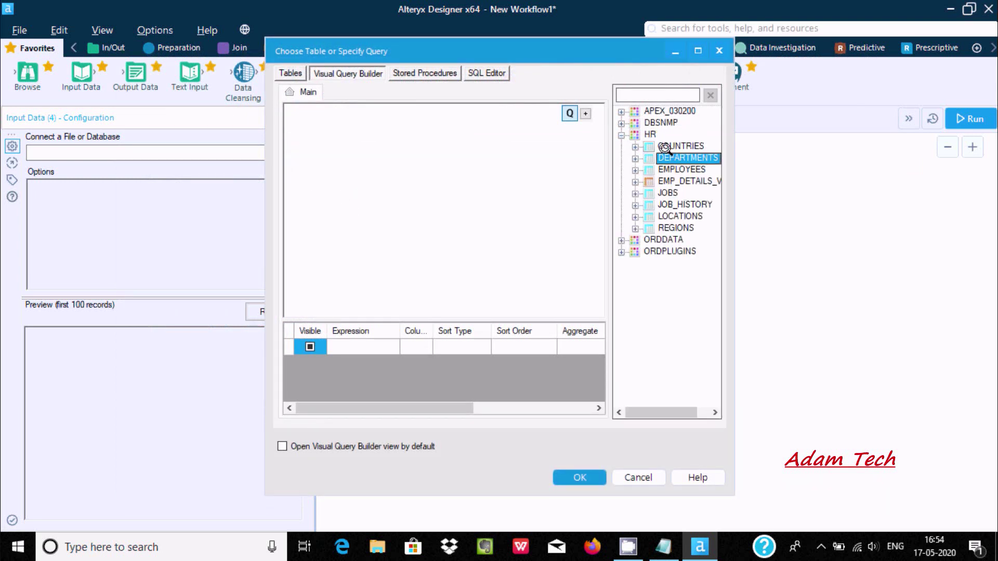
pyautogui.click(586, 474)
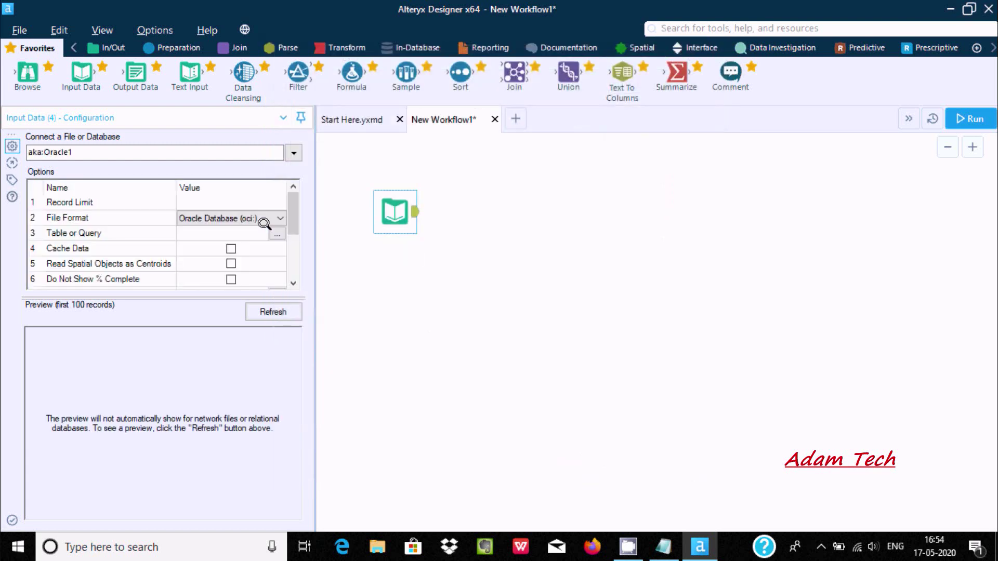
# Keep Oracle Database (oci:) as the file format and select the Table or Query option.
pyautogui.click(274, 211)
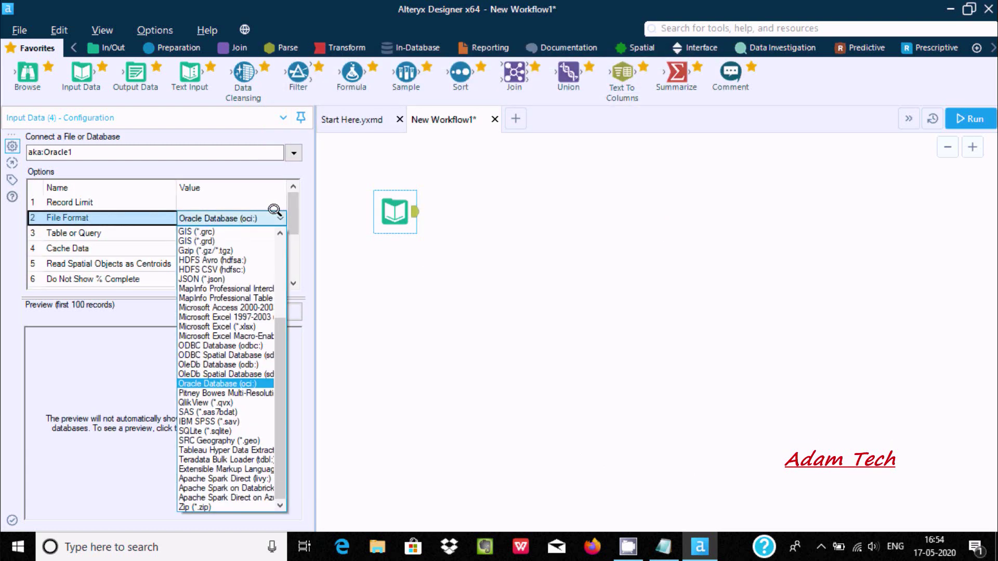
pyautogui.click(275, 211)
pyautogui.click(276, 233)
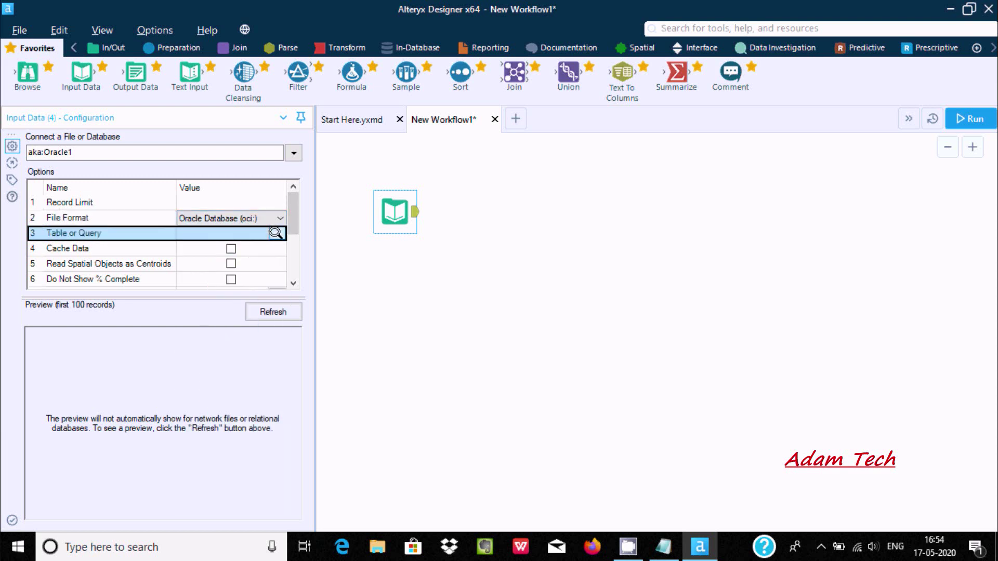
# Build a SELECT * query on HR.DEPARTMENTS in the Visual Query Builder and confirm it.
pyautogui.click(275, 233)
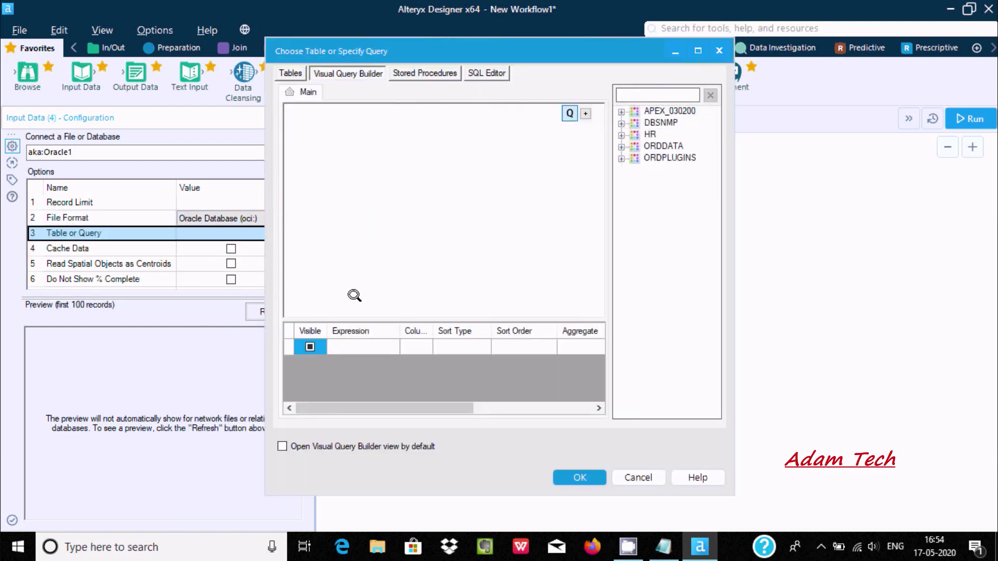
pyautogui.click(645, 135)
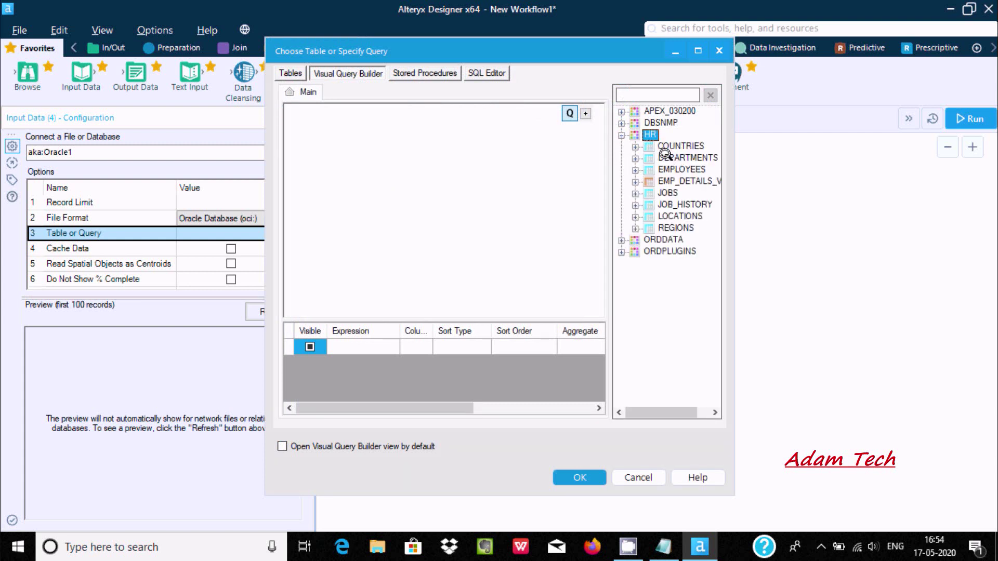
pyautogui.click(665, 156)
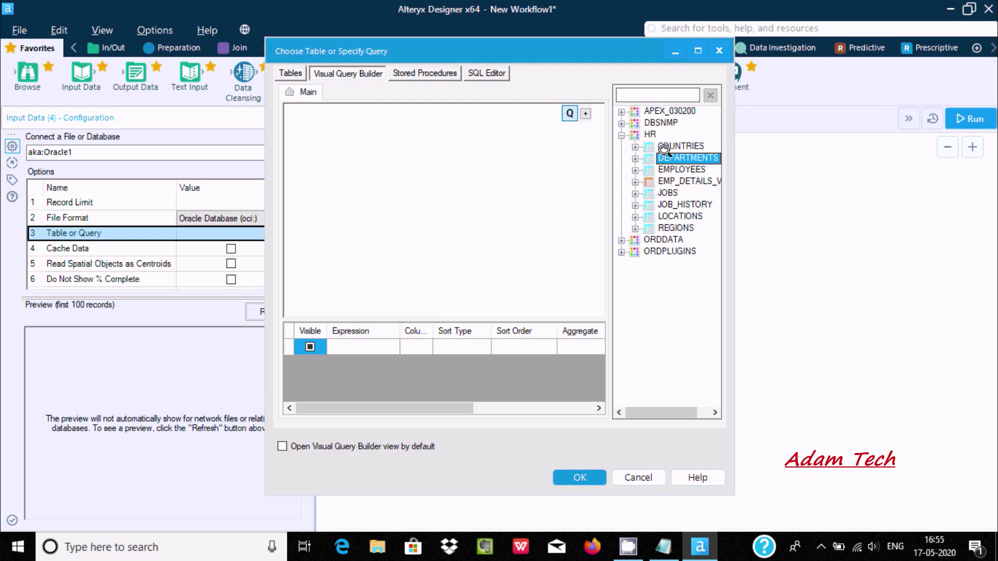
pyautogui.doubleClick(647, 158)
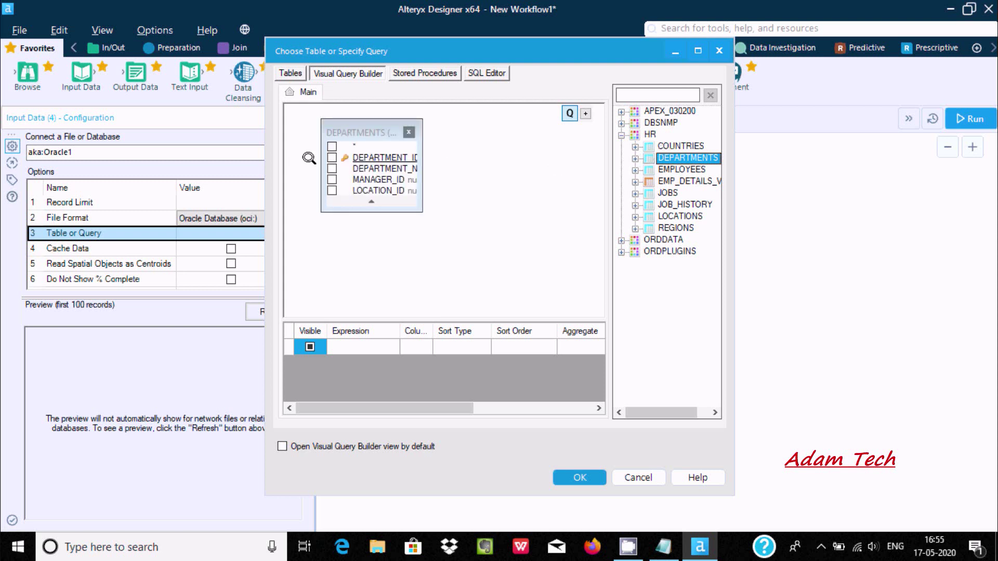
pyautogui.click(331, 145)
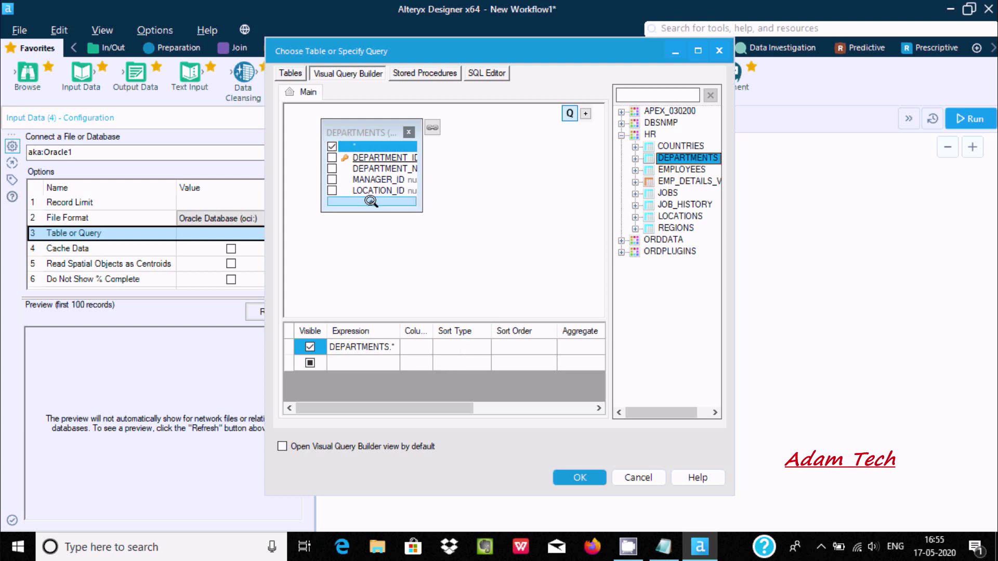
pyautogui.click(374, 207)
pyautogui.moveTo(421, 201); pyautogui.dragTo(462, 203)
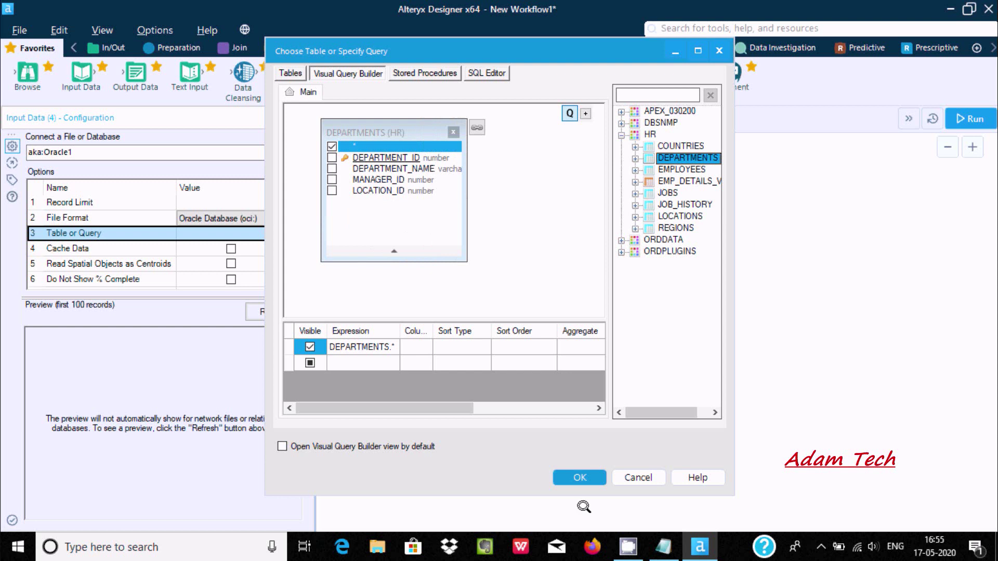
pyautogui.click(579, 477)
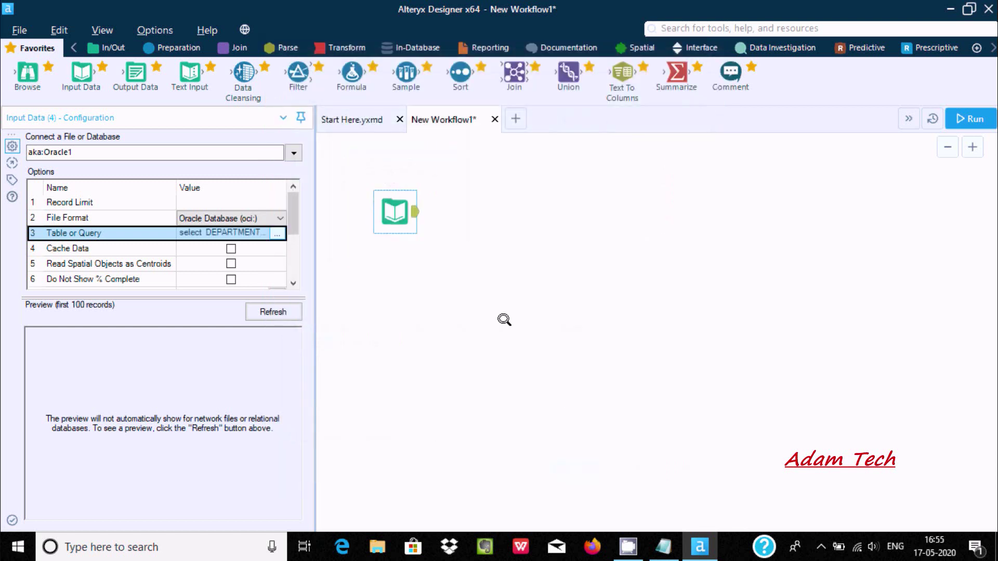
# Add a Select tool right of the Input Data tool and connect the DEPARTMENTS input to it.
pyautogui.moveTo(388, 214); pyautogui.dragTo(390, 194)
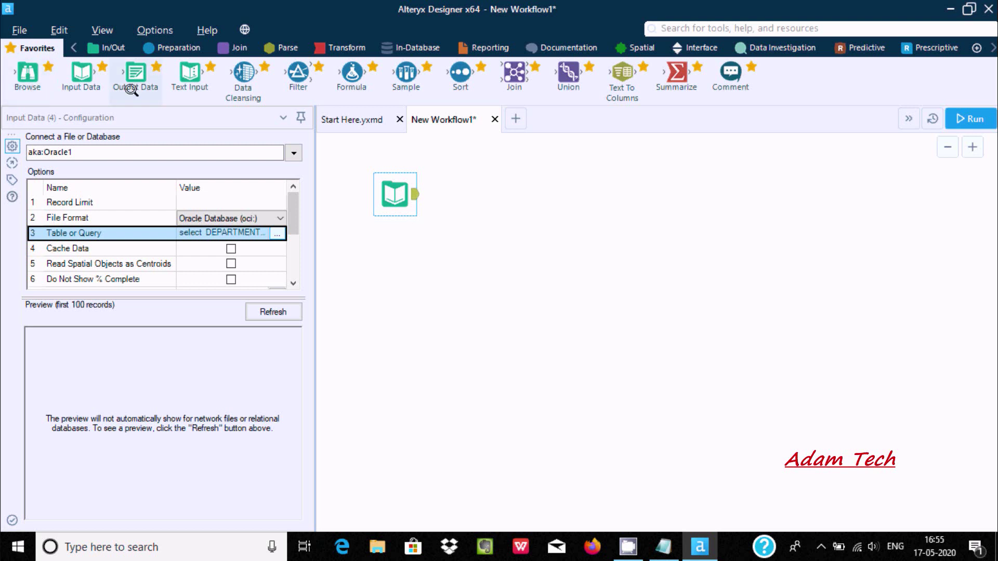
pyautogui.click(180, 45)
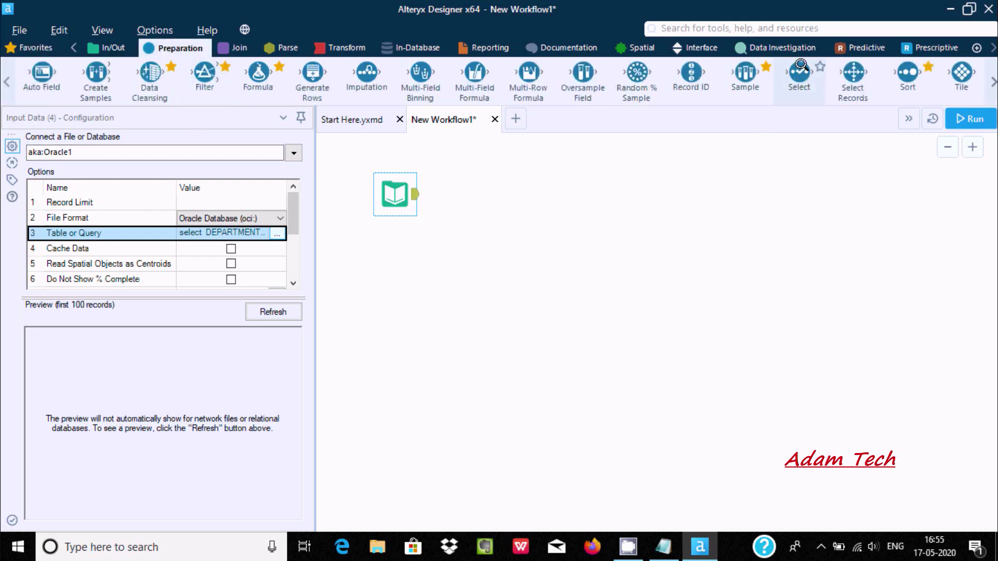
pyautogui.moveTo(801, 64)
pyautogui.moveTo(544, 188); pyautogui.dragTo(543, 187)
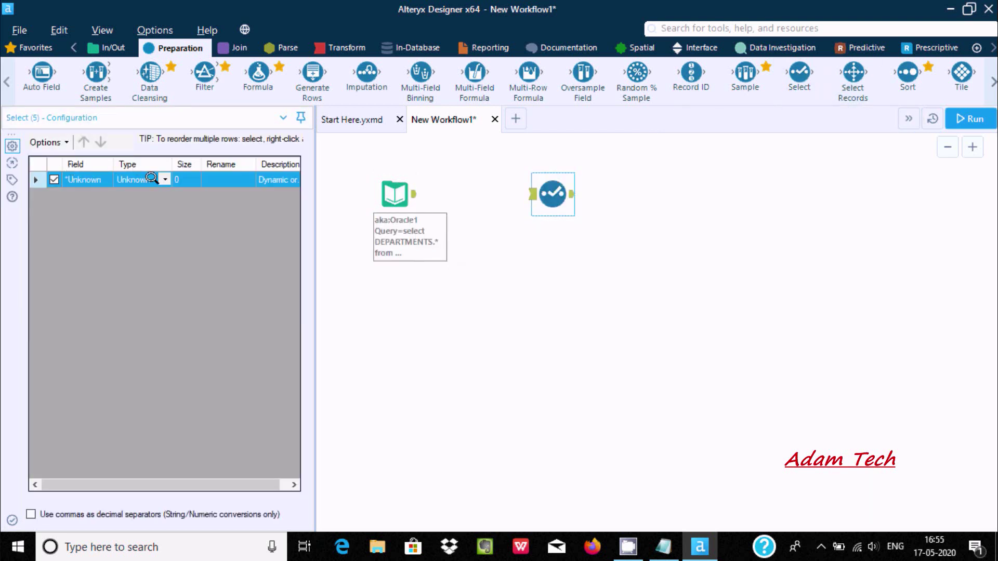
pyautogui.moveTo(414, 194); pyautogui.dragTo(535, 188)
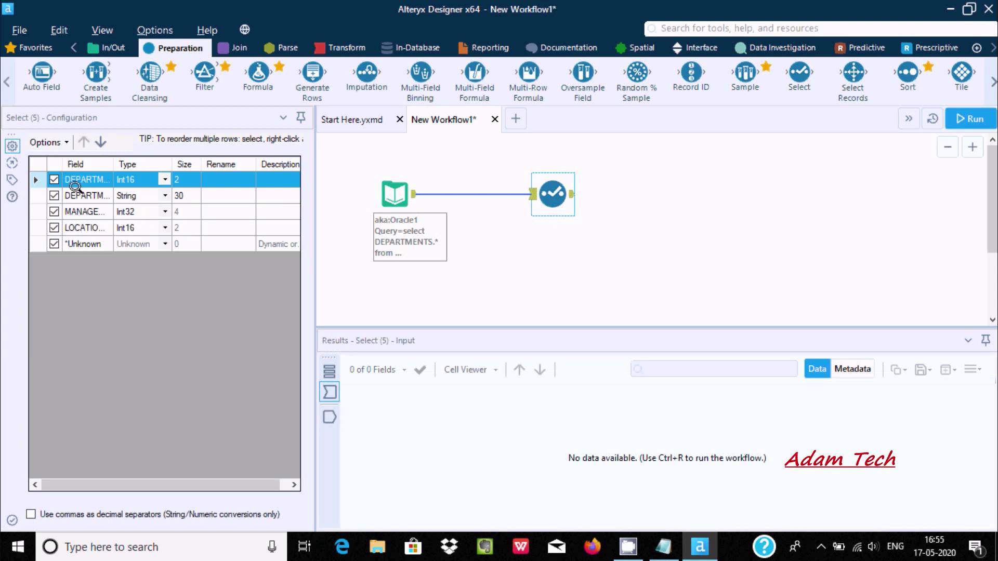
pyautogui.click(87, 238)
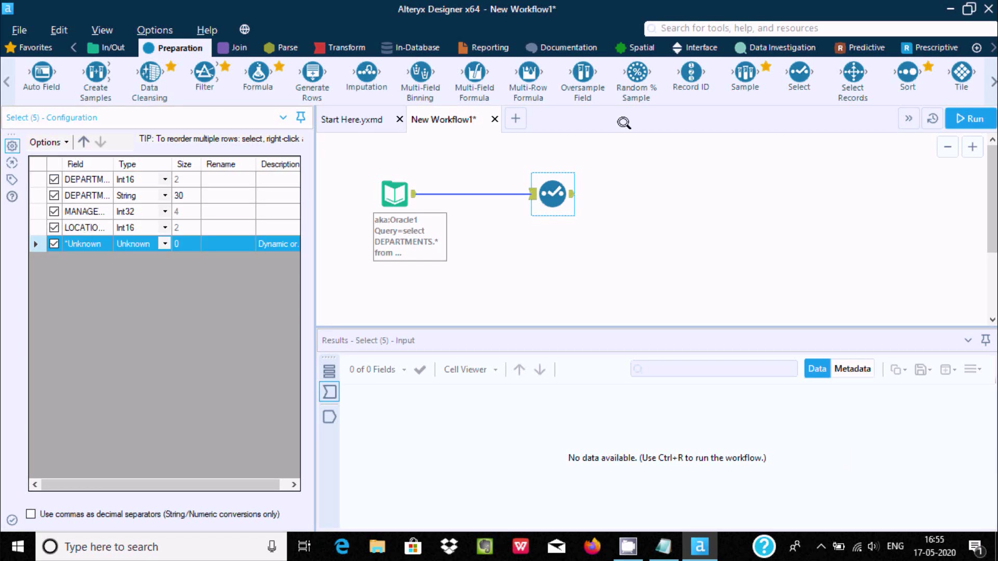
pyautogui.click(459, 47)
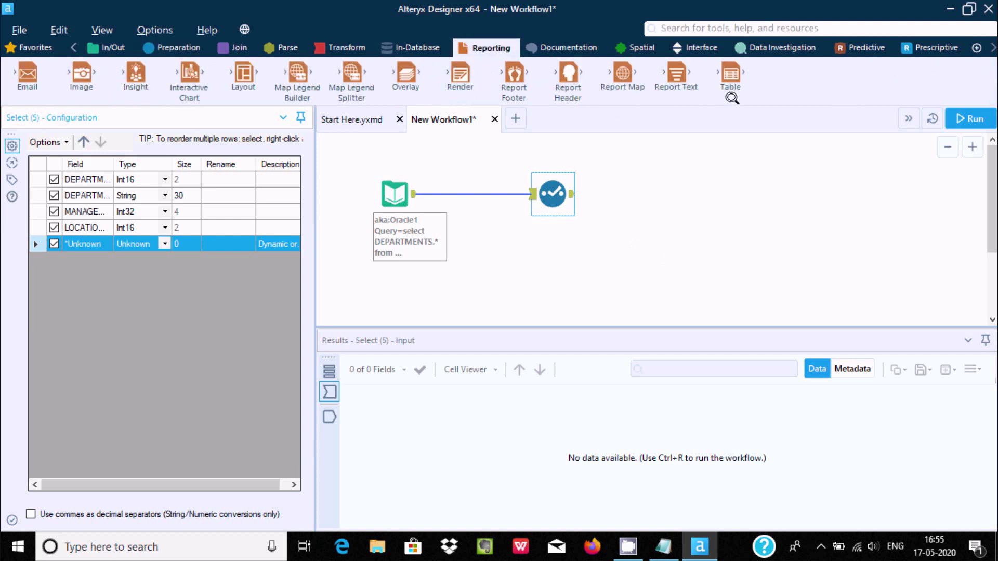
# Attach a Report Text tool after Select, run the workflow (27 records), and select the Select tool.
pyautogui.moveTo(683, 195); pyautogui.dragTo(682, 196)
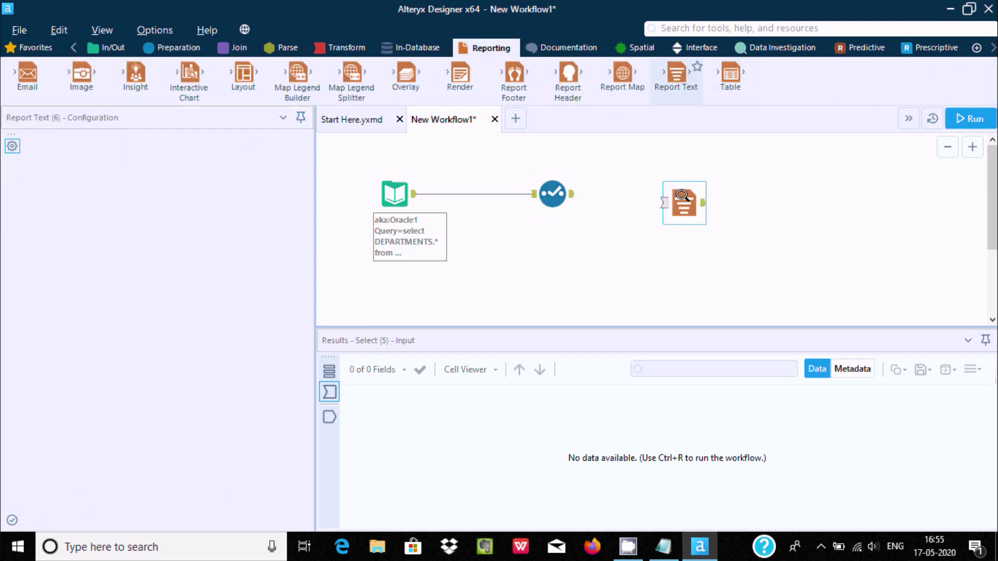
pyautogui.moveTo(572, 194); pyautogui.dragTo(664, 201)
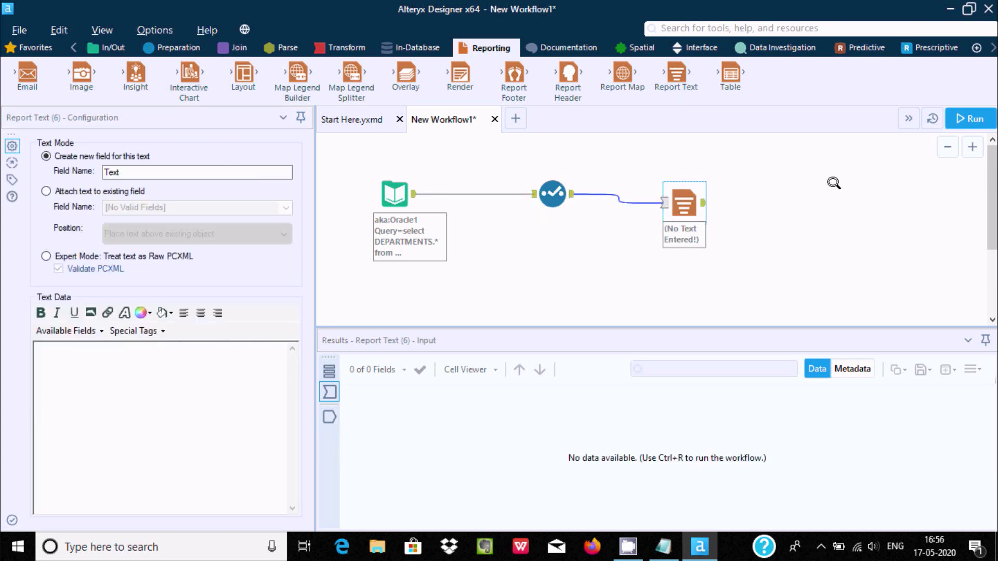
pyautogui.click(969, 118)
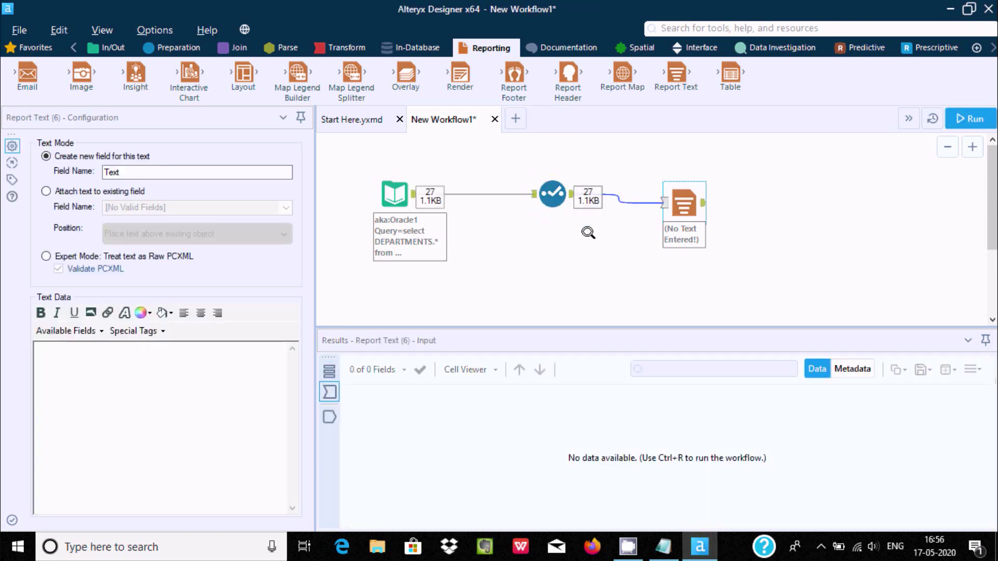
pyautogui.click(551, 187)
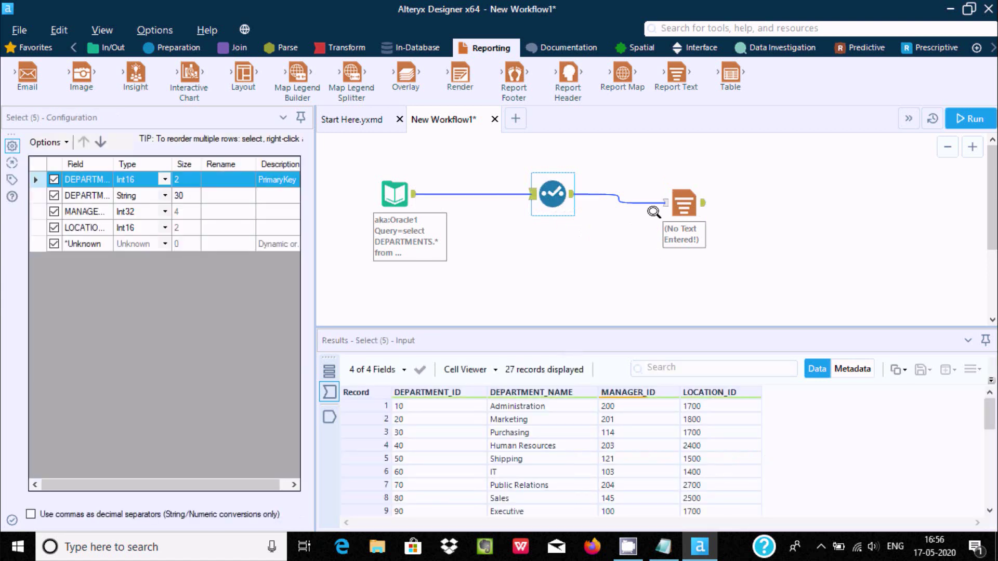
# Uncheck MANAGER_ID and LOCATION_ID in Select, rerun, and confirm Report Text gets only DEPARTMENT_ID and DEPARTMENT_NAME.
pyautogui.click(672, 202)
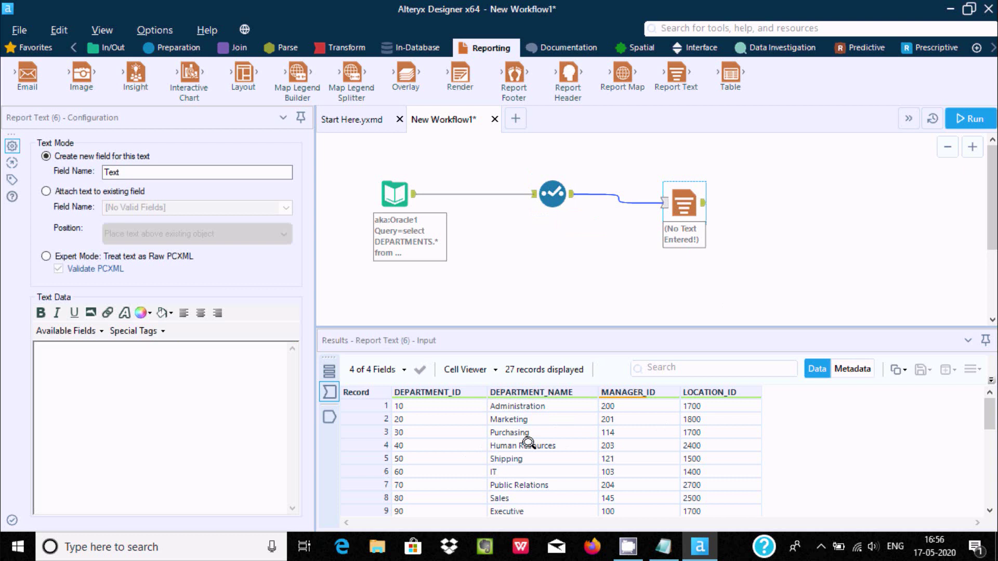
pyautogui.click(552, 197)
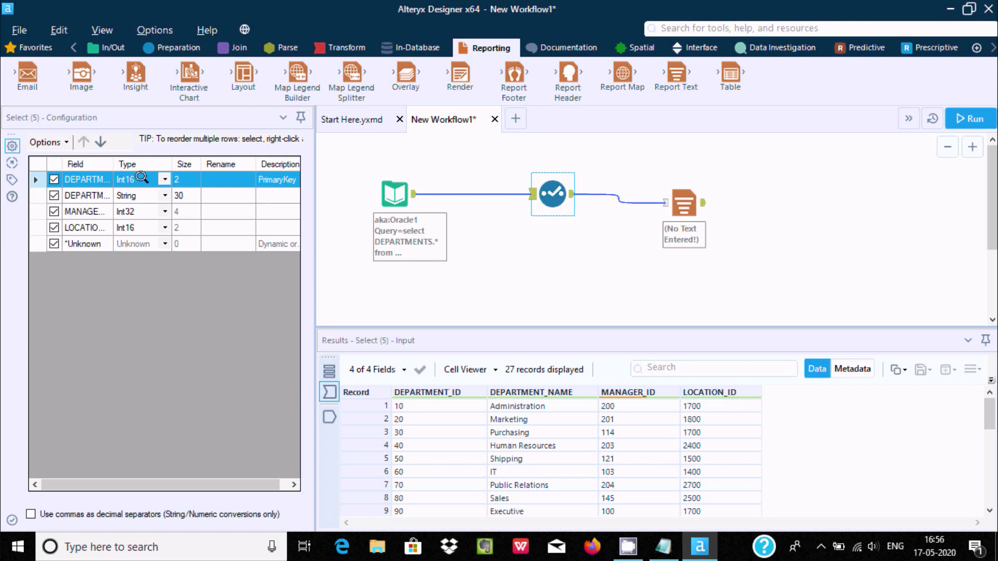
pyautogui.click(54, 211)
pyautogui.click(54, 211)
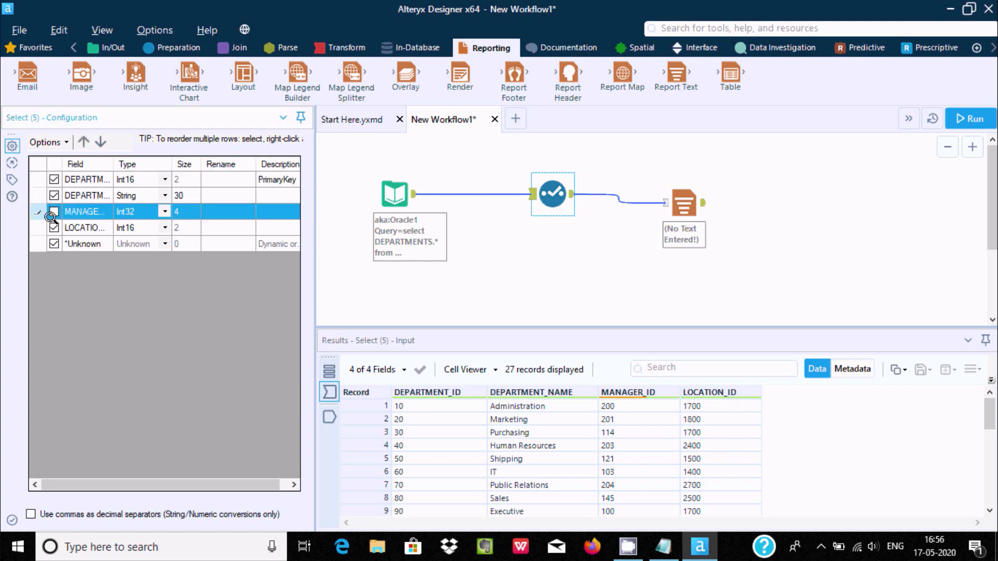
pyautogui.click(51, 221)
pyautogui.click(969, 113)
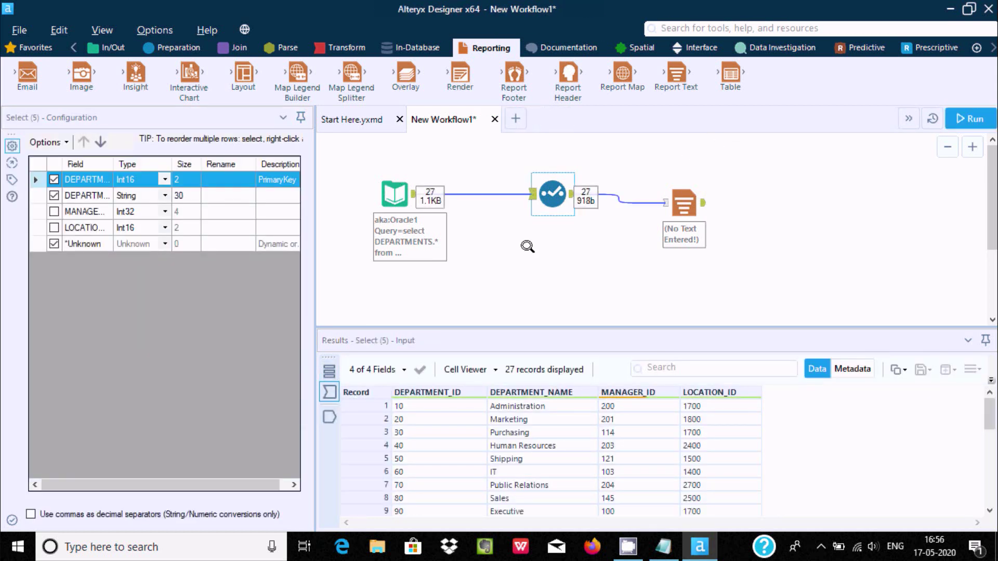
pyautogui.click(665, 202)
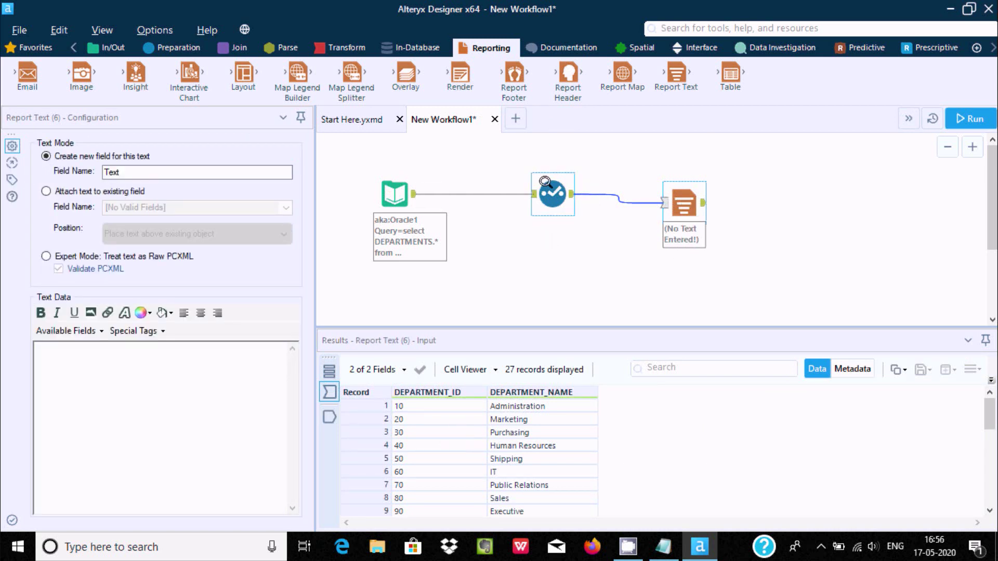
pyautogui.click(544, 181)
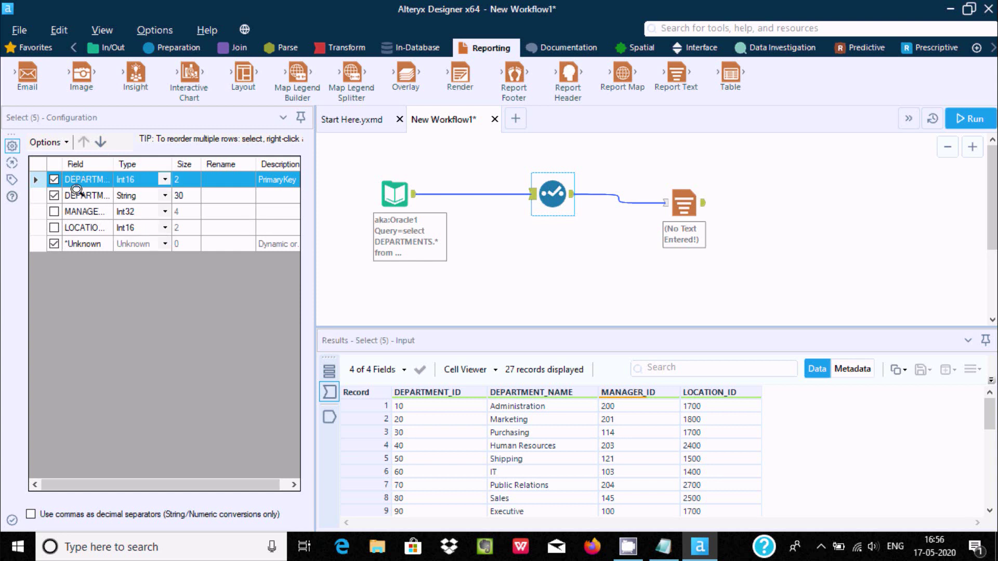
# Move DEPARTMENT_ID below DEPARTMENT_NAME, rerun with Ctrl+R, and check the field order reaching Report Text.
pyautogui.click(100, 141)
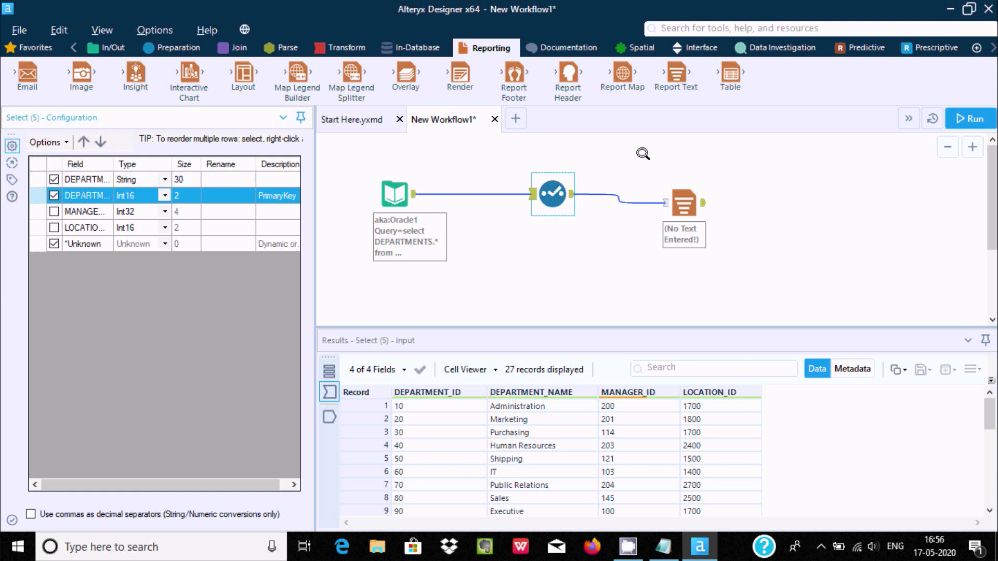
pyautogui.click(689, 246)
pyautogui.hotkey('ctrl', 'r')
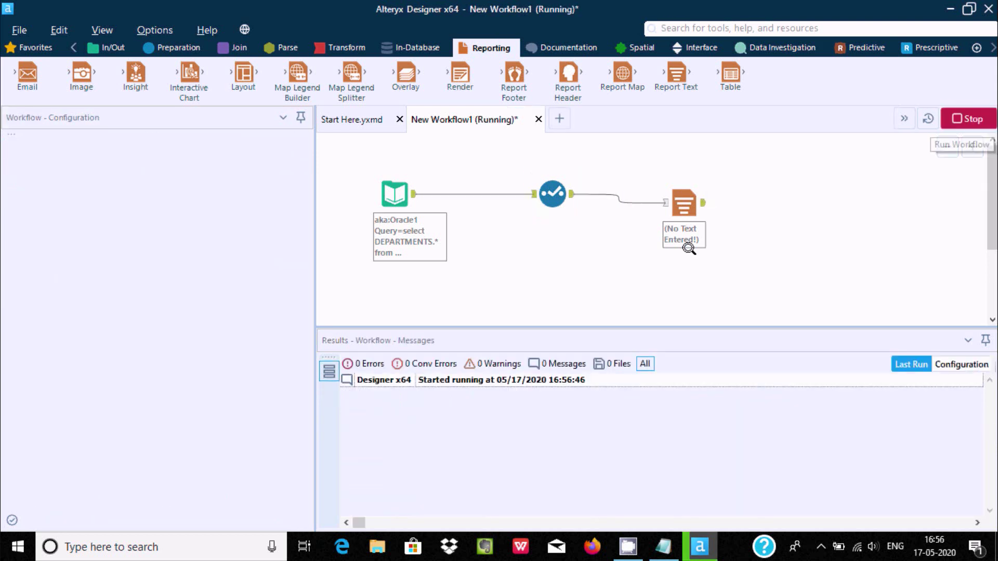
pyautogui.click(668, 218)
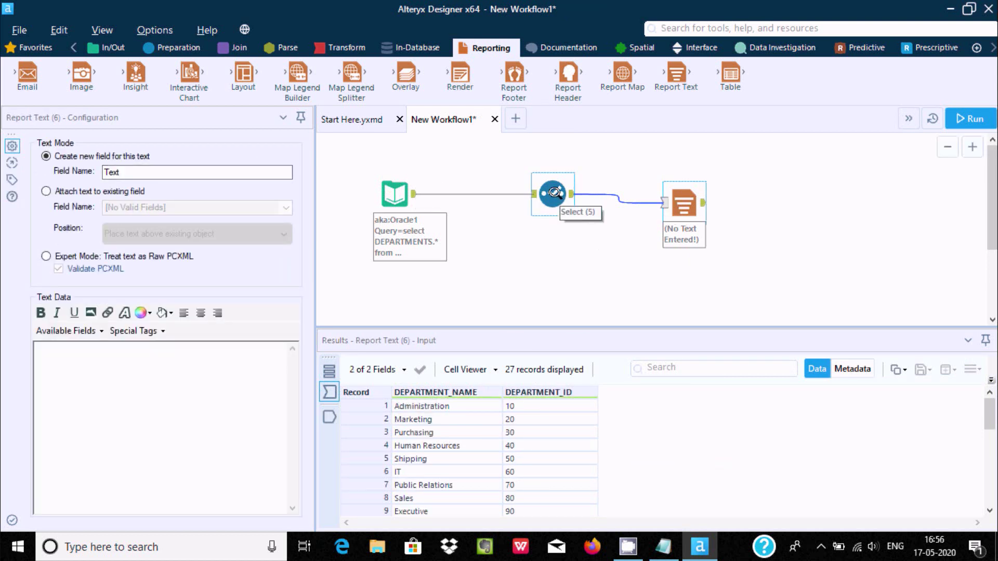
pyautogui.click(555, 192)
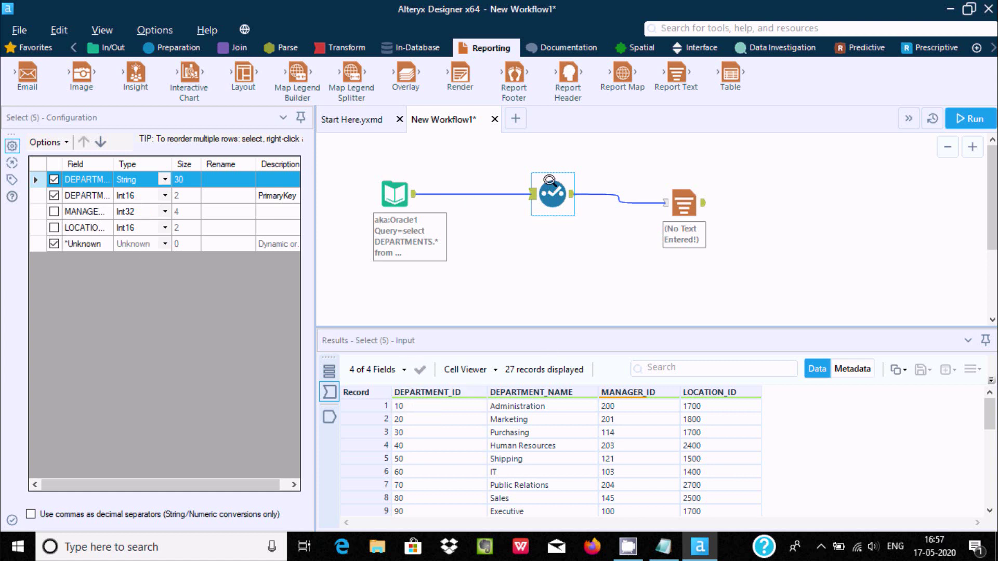
pyautogui.click(677, 206)
pyautogui.click(556, 195)
pyautogui.click(281, 240)
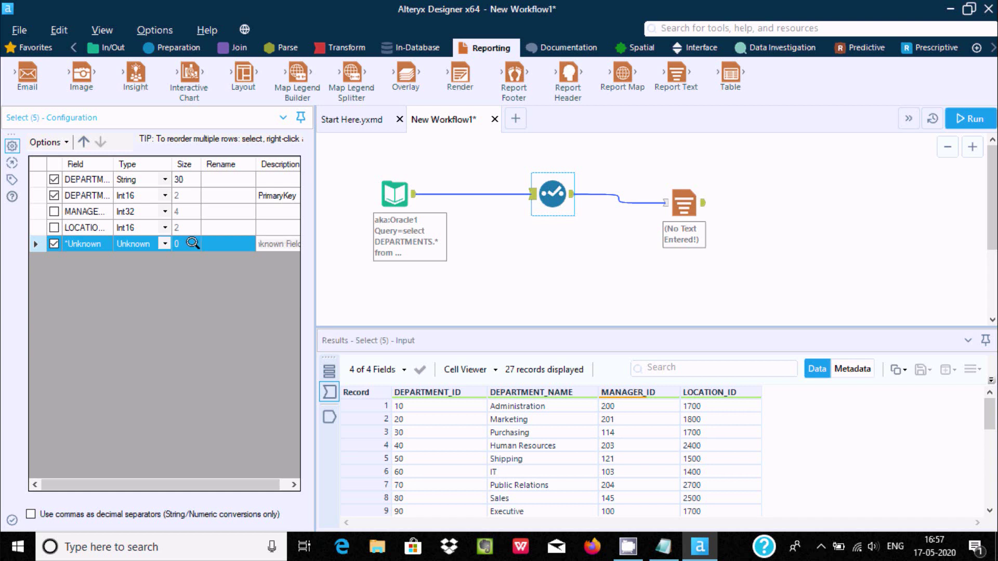
# Uncheck the *Unknown field in the Select tool.
pyautogui.click(141, 242)
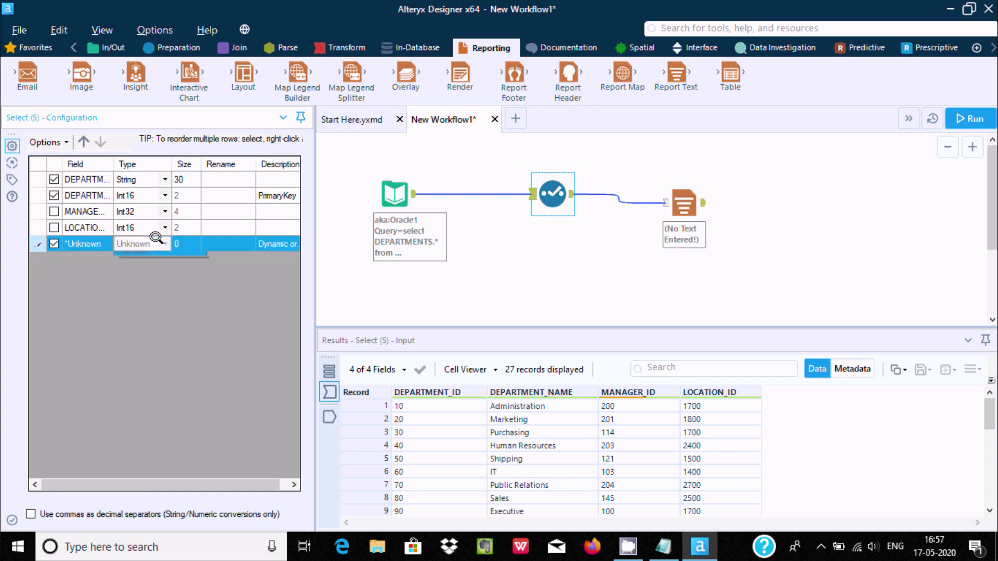
pyautogui.click(90, 238)
pyautogui.click(54, 243)
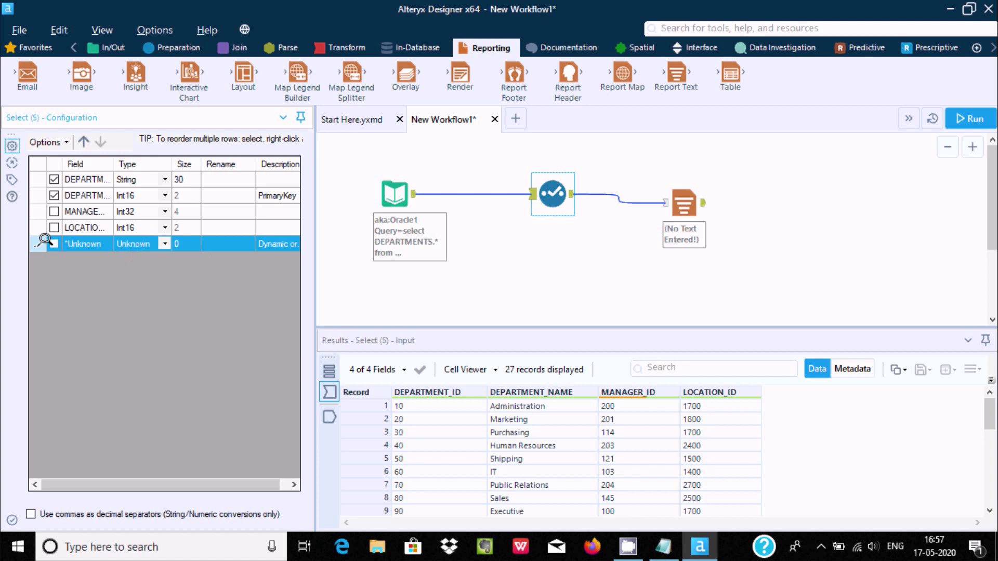
# Rename DEPARTMENT_NAME to Name, rerun, and verify Report Text receives Name and DEPARTMENT_ID.
pyautogui.click(38, 178)
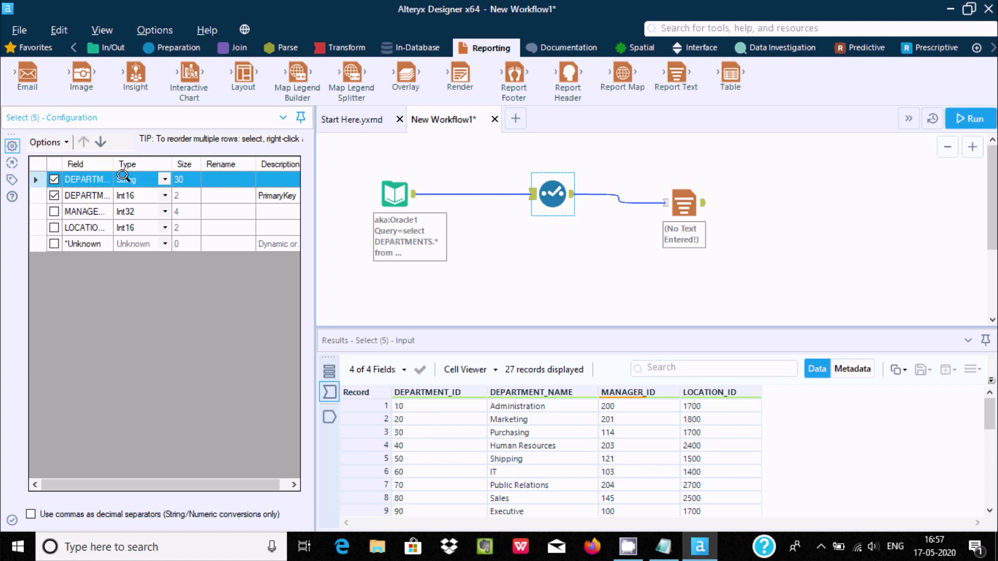
pyautogui.click(213, 179)
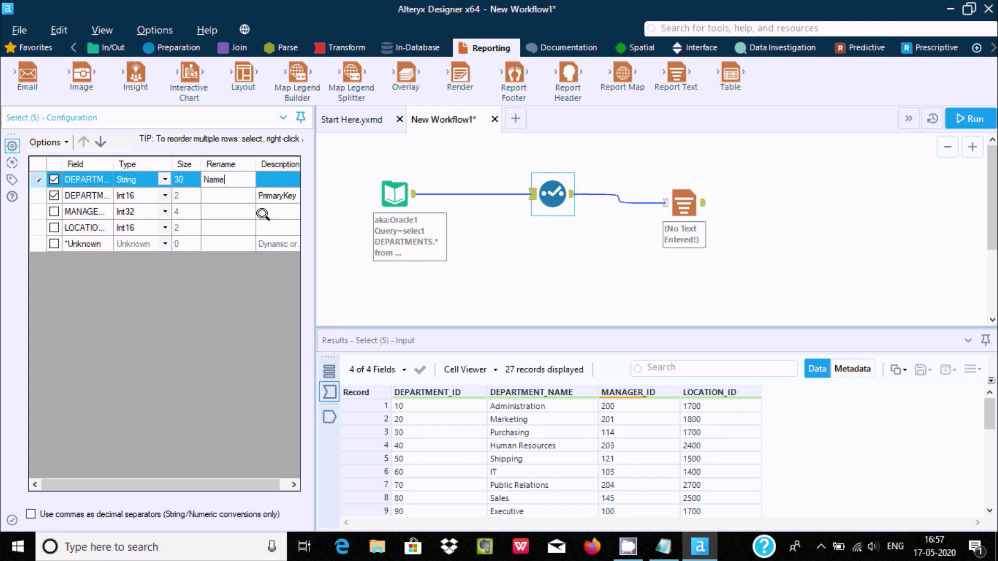
pyautogui.press('Tab')
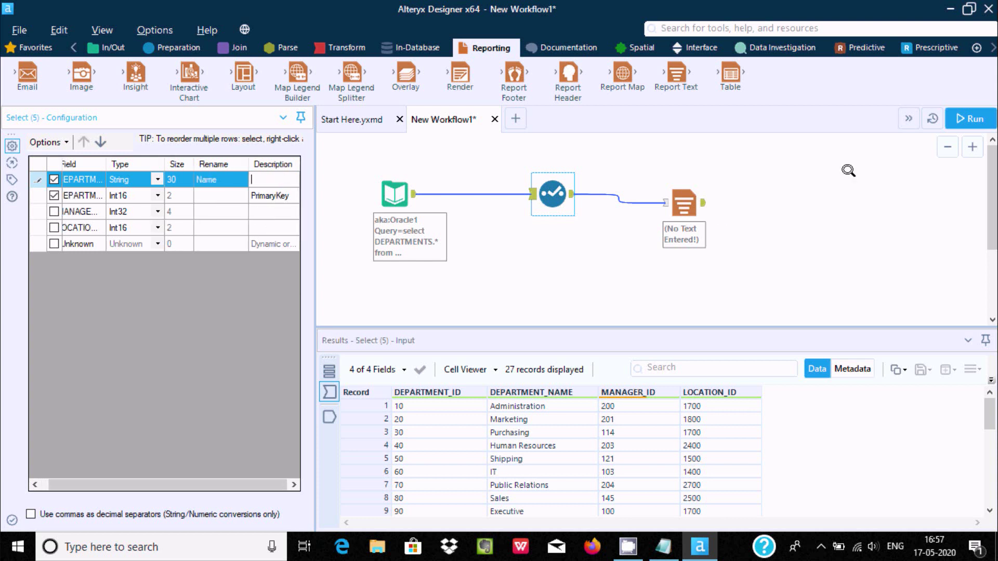
pyautogui.click(271, 176)
pyautogui.click(954, 116)
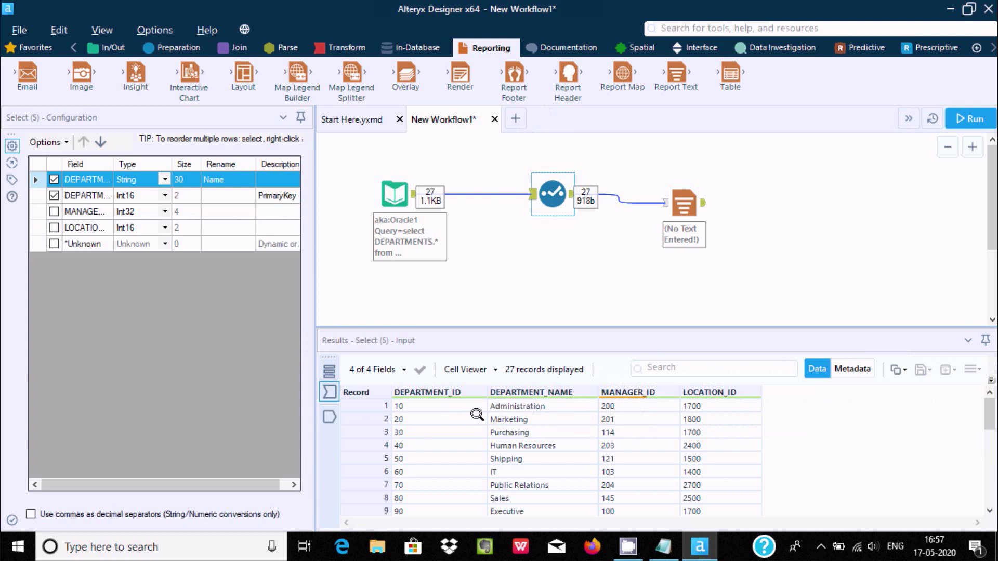
pyautogui.click(683, 203)
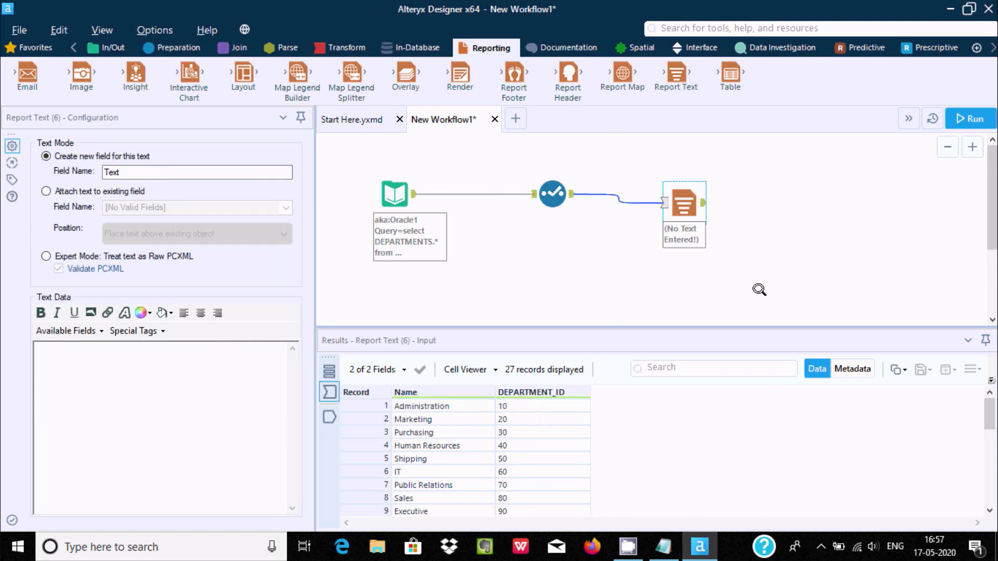
# Add a second Input Data tool below the workflow, connected to aka:Oracle1.
pyautogui.moveTo(991, 177); pyautogui.dragTo(986, 208)
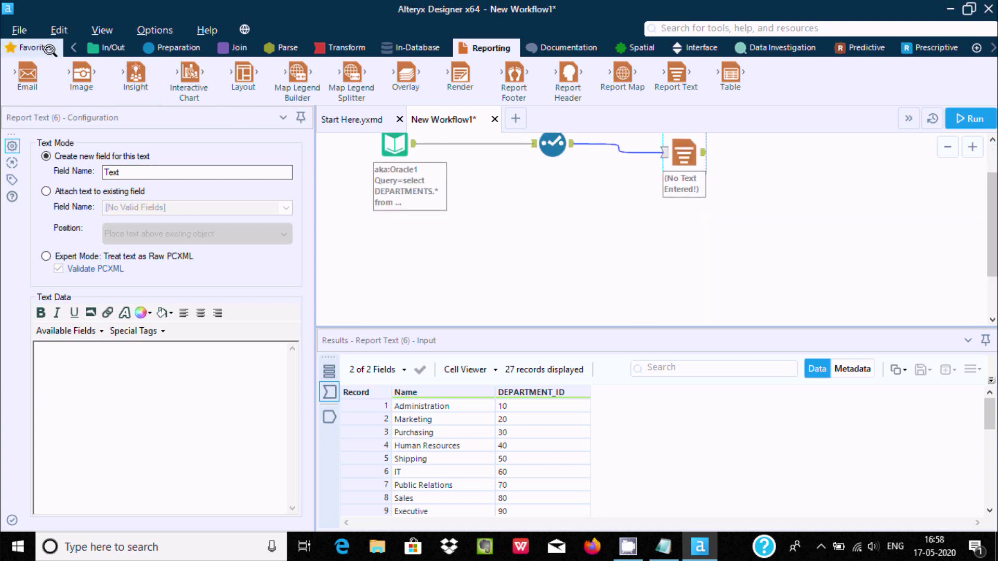
pyautogui.click(34, 45)
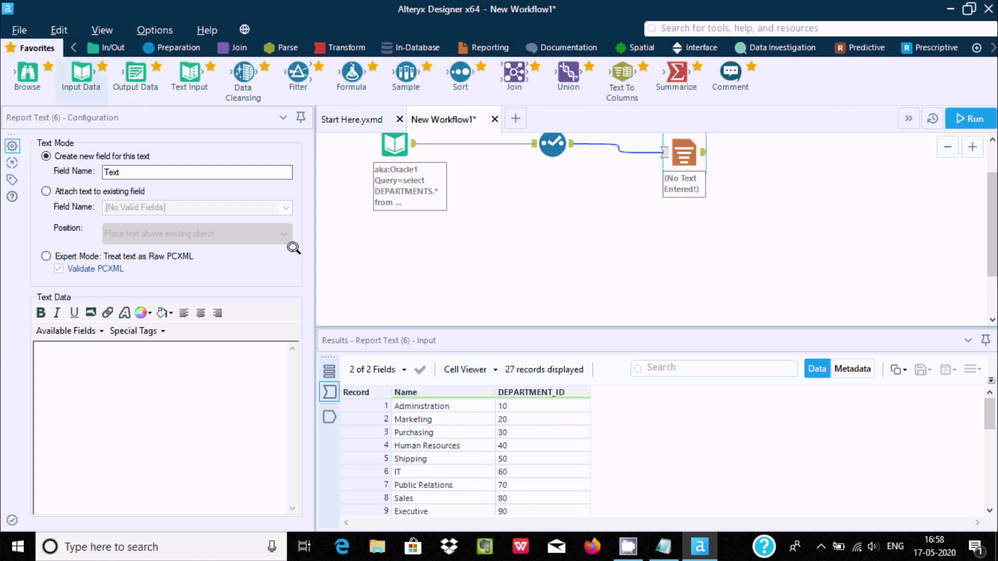
pyautogui.moveTo(384, 244); pyautogui.dragTo(384, 245)
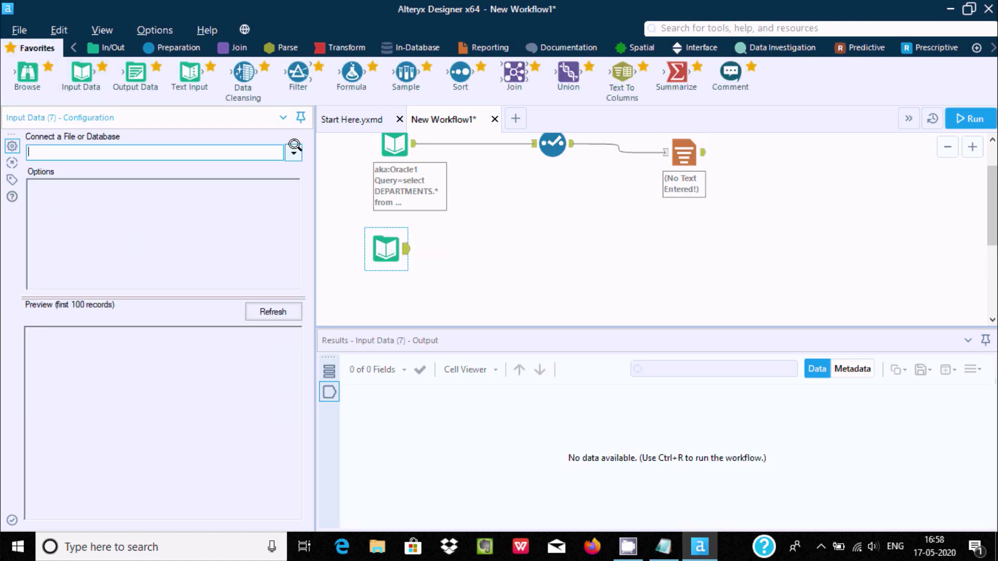
pyautogui.click(294, 150)
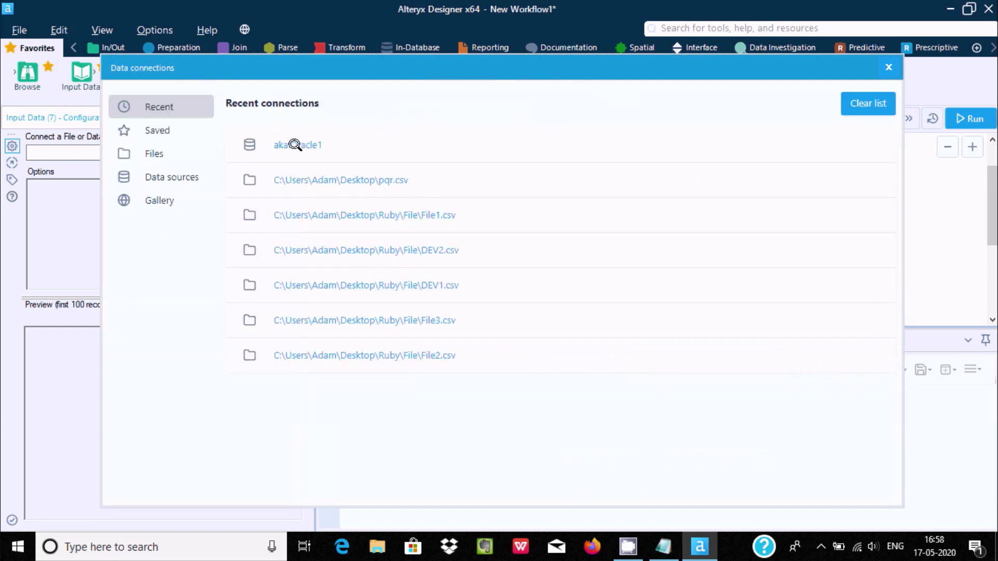
pyautogui.click(298, 137)
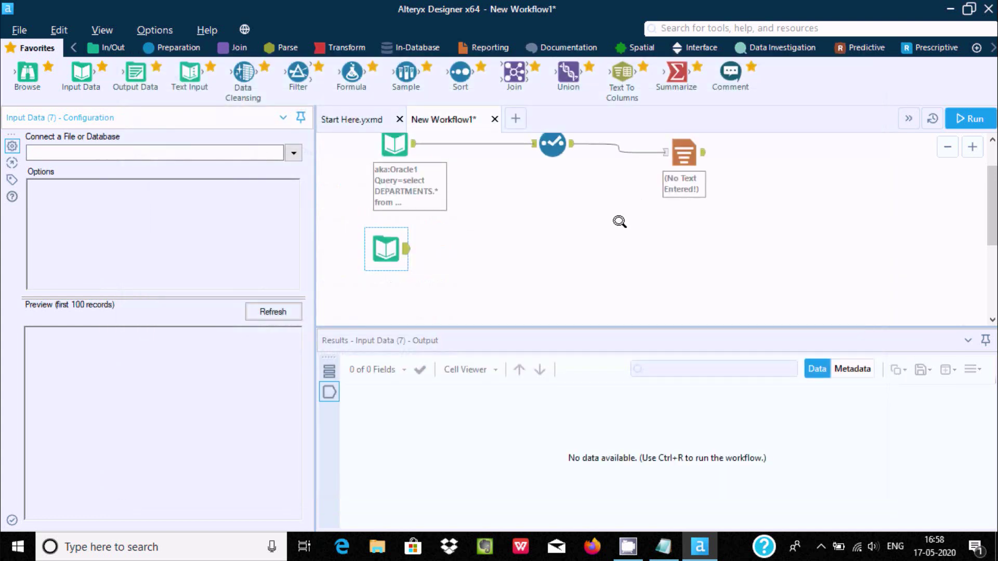
# Query all columns of HR.DEPARTMENTS for the second input in the Visual Query Builder.
pyautogui.click(621, 134)
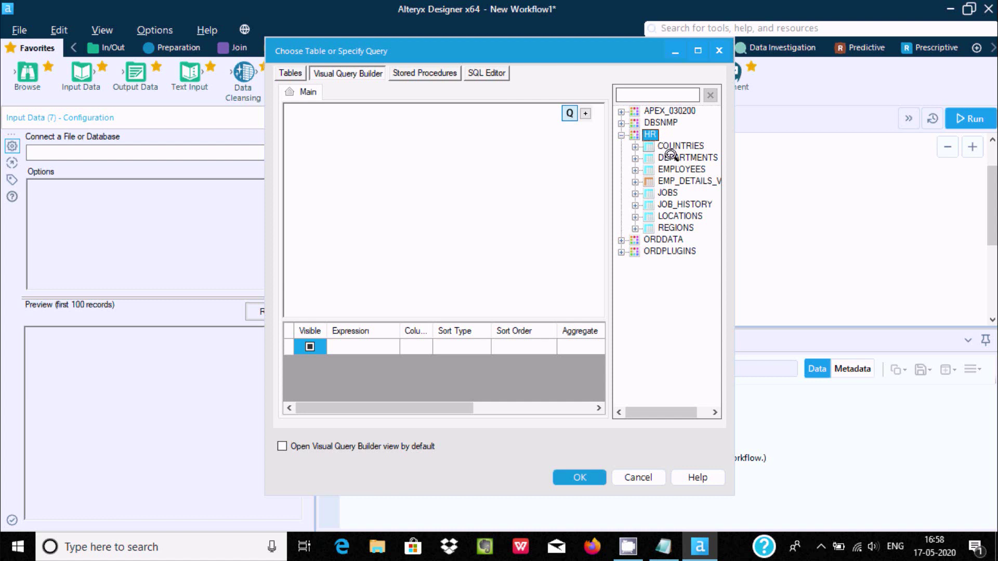
pyautogui.click(671, 155)
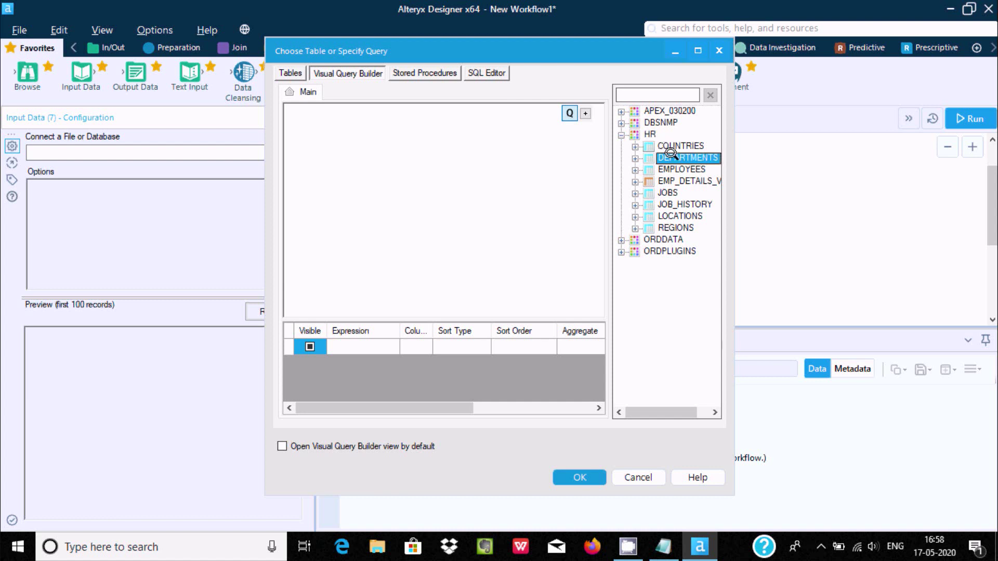
pyautogui.doubleClick(671, 155)
pyautogui.click(332, 146)
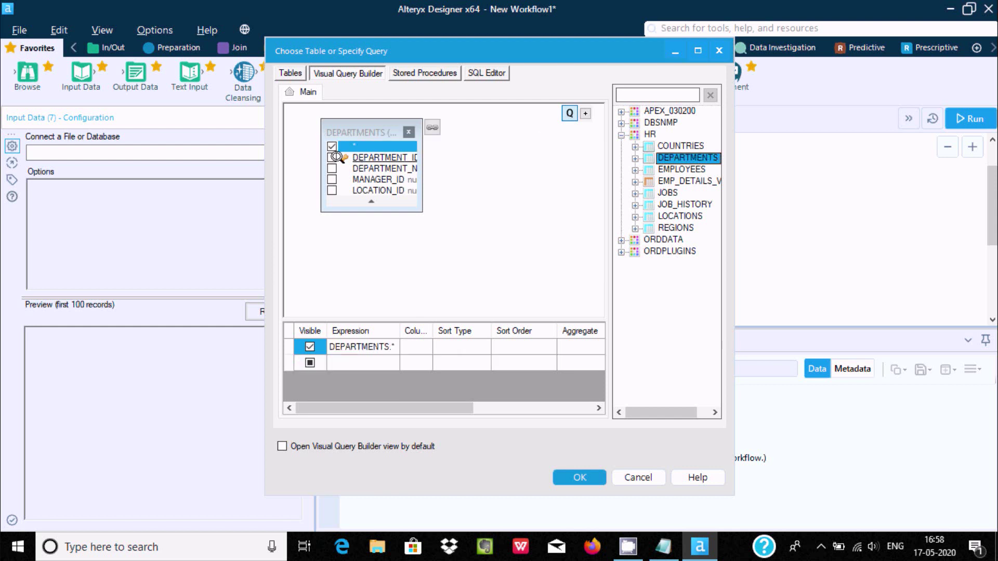
pyautogui.click(580, 477)
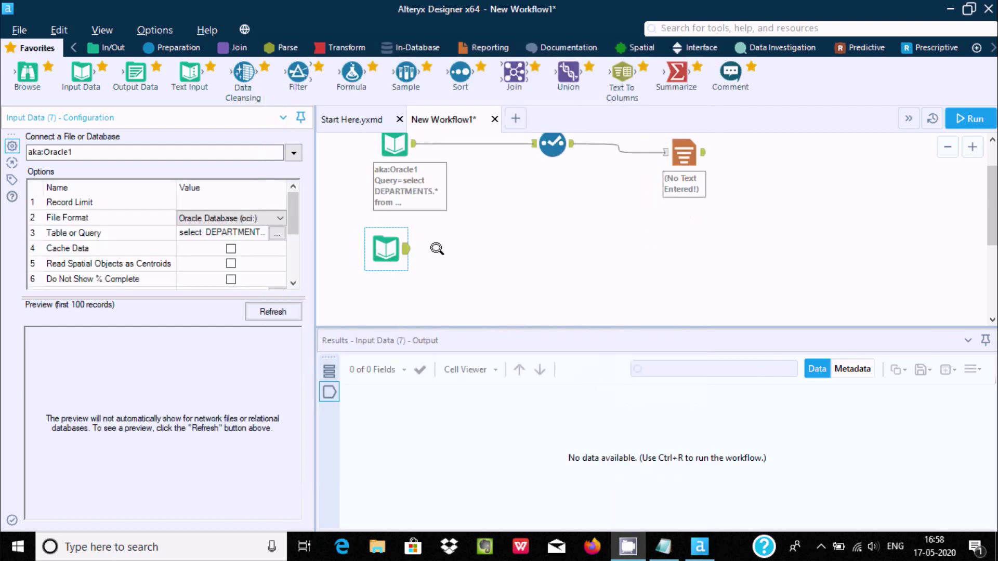
# Place a Select Records tool and connect it to the lower Input Data tool.
pyautogui.click(175, 47)
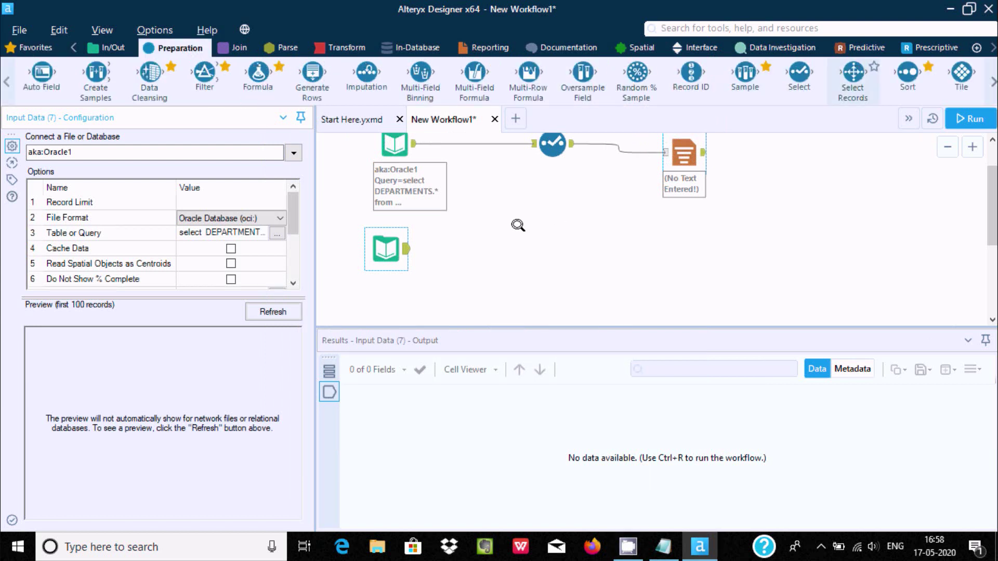
pyautogui.moveTo(518, 227); pyautogui.dragTo(517, 232)
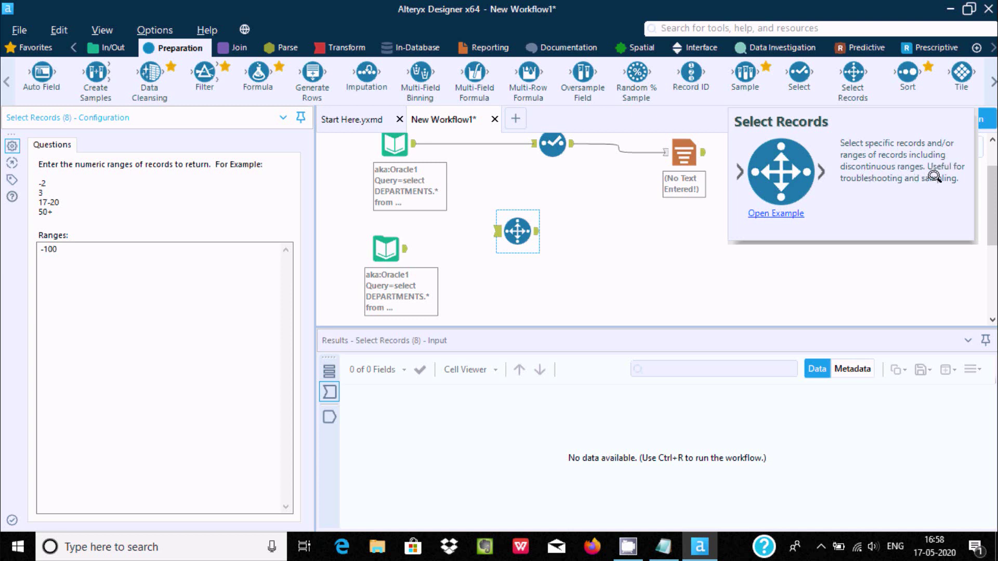
pyautogui.moveTo(517, 231); pyautogui.dragTo(517, 248)
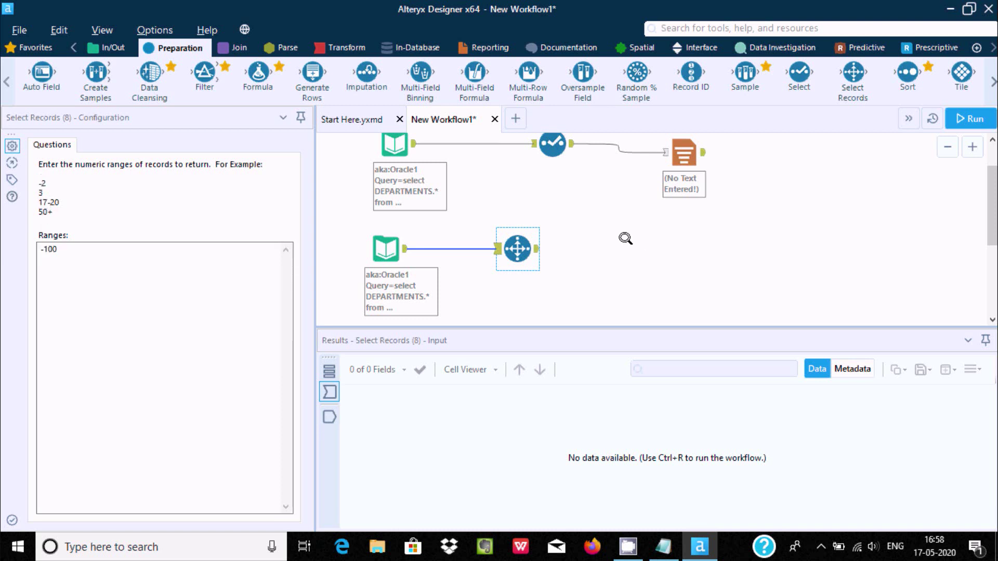
# Add a Report Text tool after Select Records and view the Select Records settings.
pyautogui.click(470, 47)
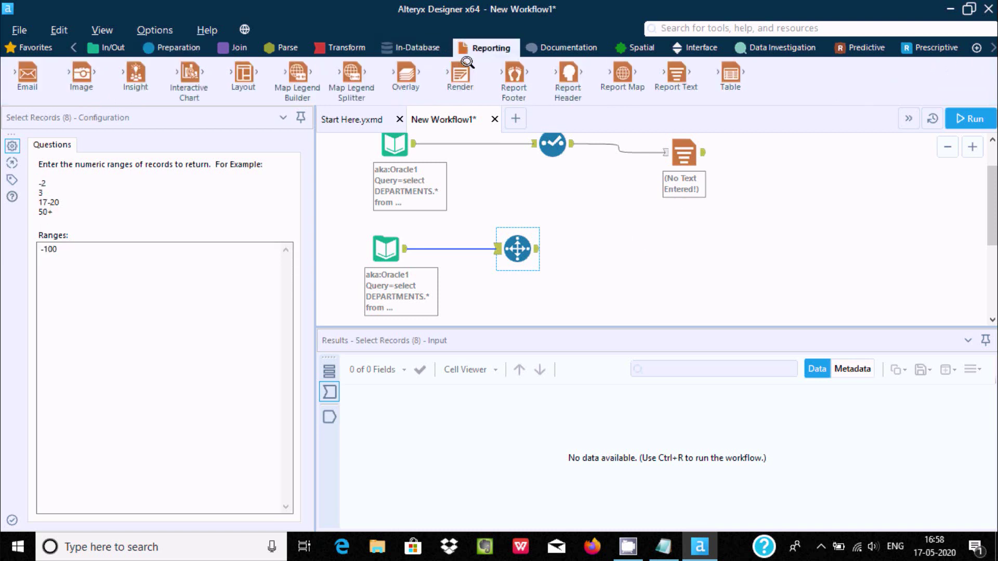
pyautogui.moveTo(655, 223); pyautogui.dragTo(537, 248)
pyautogui.click(507, 240)
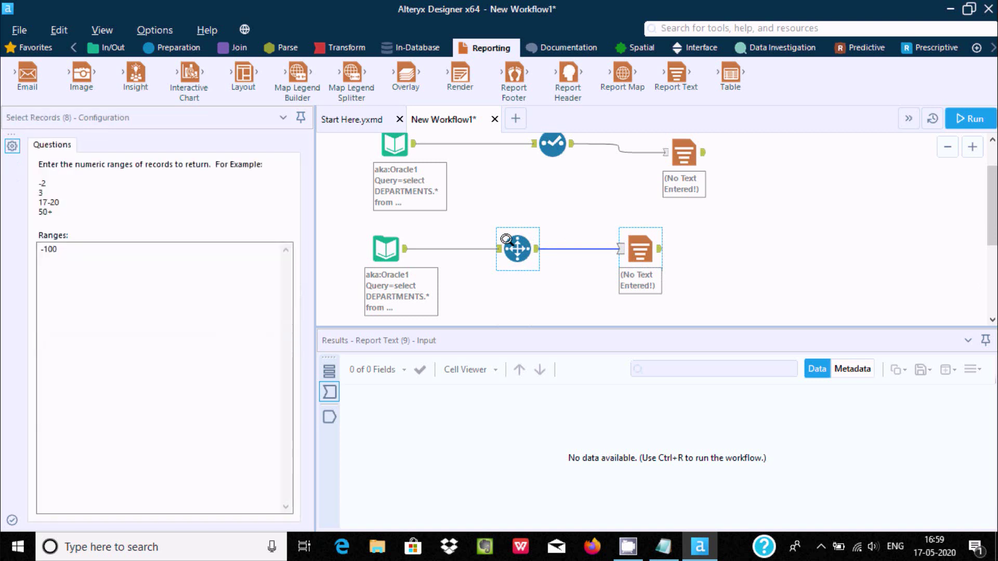
# Run the workflow with messages shown and view the lower input's 27 DEPARTMENTS records with four columns.
pyautogui.click(385, 237)
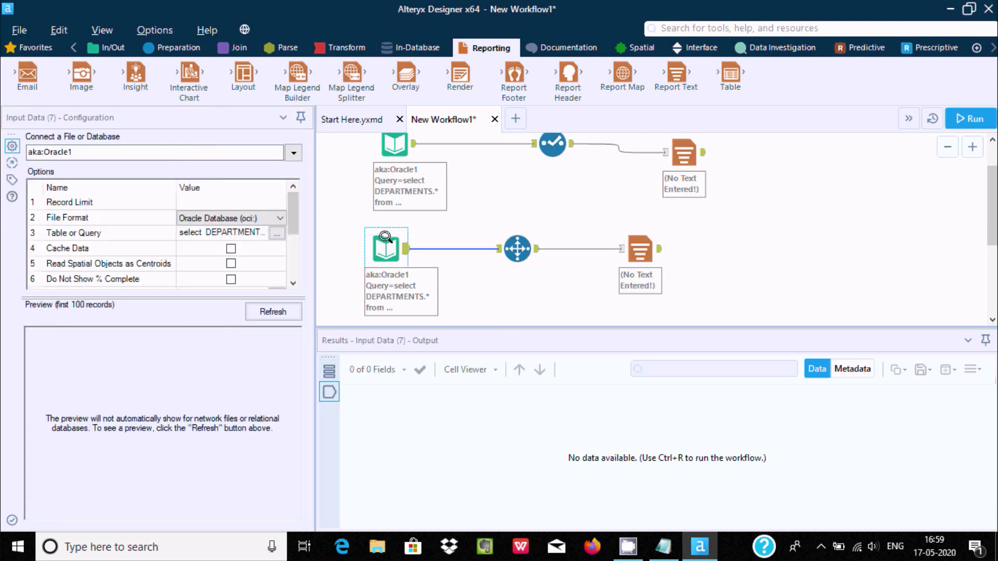
pyautogui.click(326, 369)
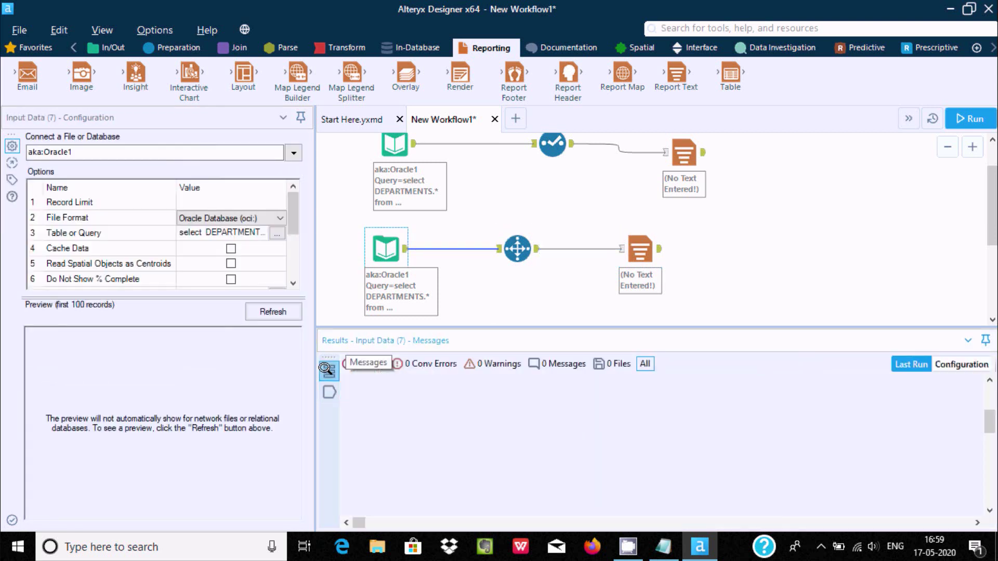
pyautogui.click(965, 118)
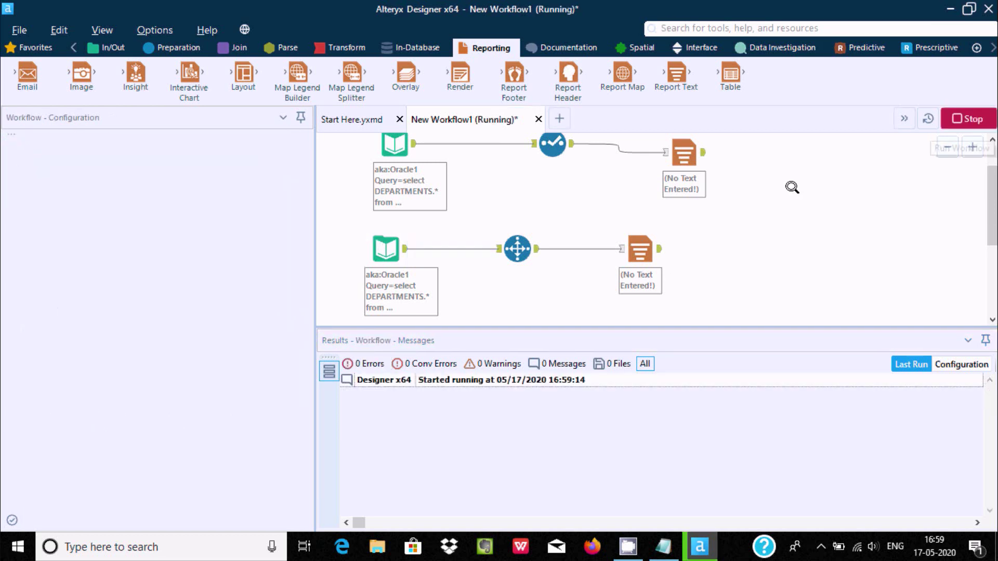
pyautogui.click(385, 245)
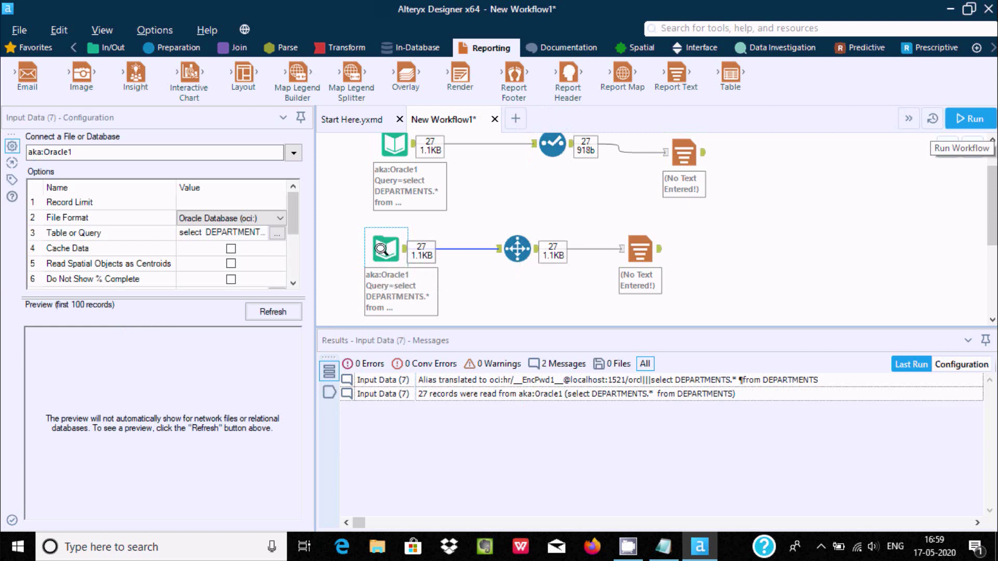
pyautogui.click(329, 392)
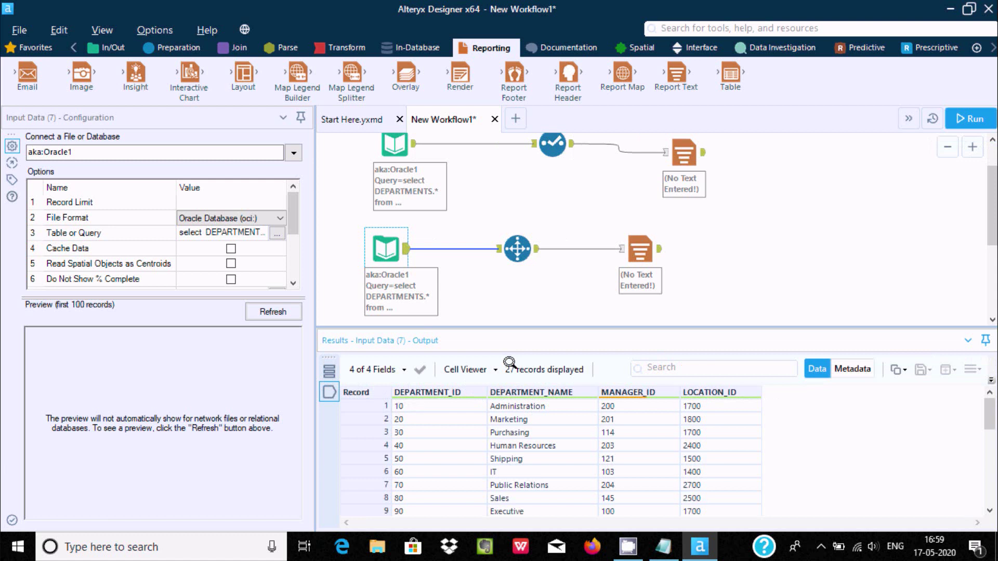
# Replace the Select Records range -100 with 25 and rerun the workflow.
pyautogui.click(517, 248)
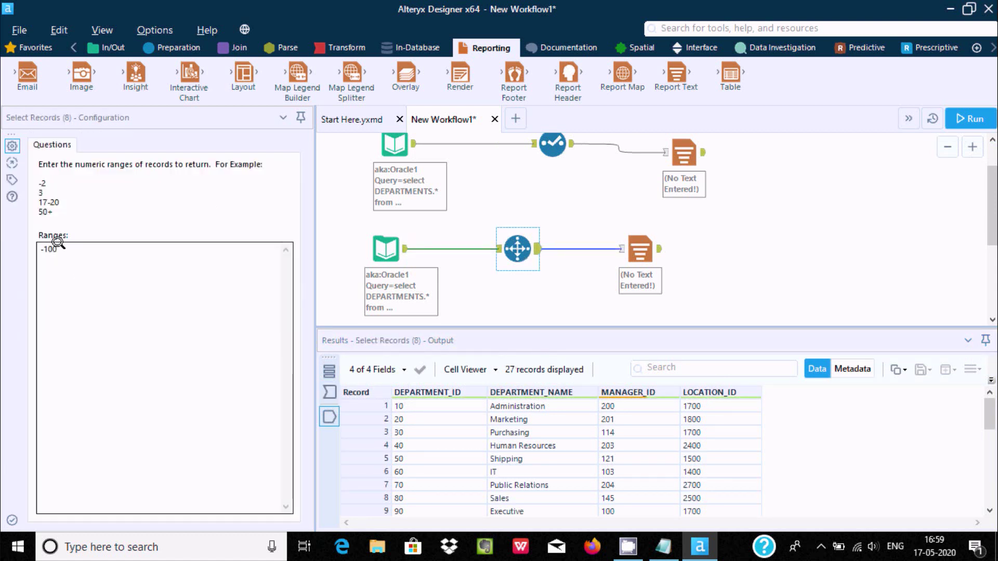
pyautogui.moveTo(58, 243); pyautogui.dragTo(33, 242)
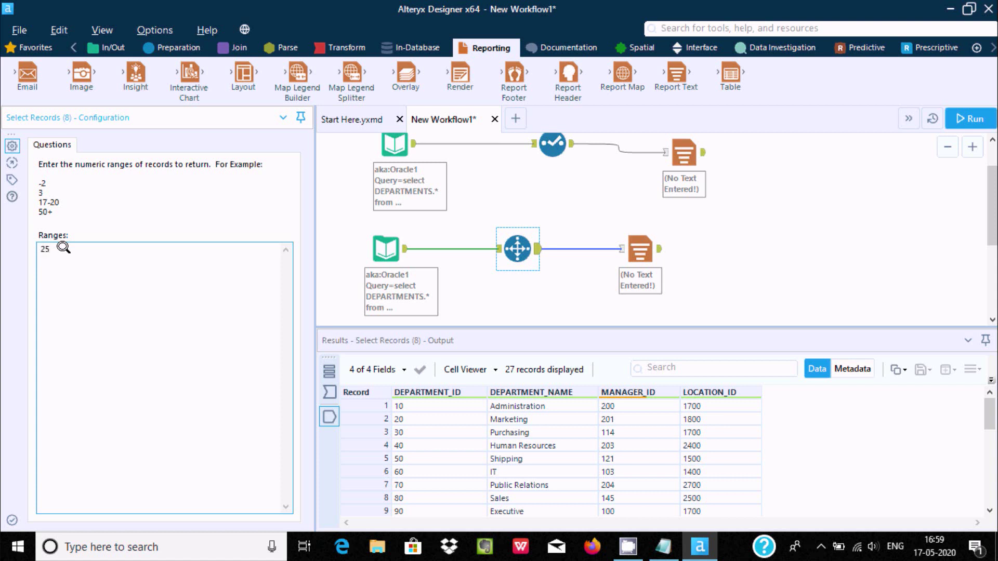
pyautogui.moveTo(979, 411); pyautogui.dragTo(976, 490)
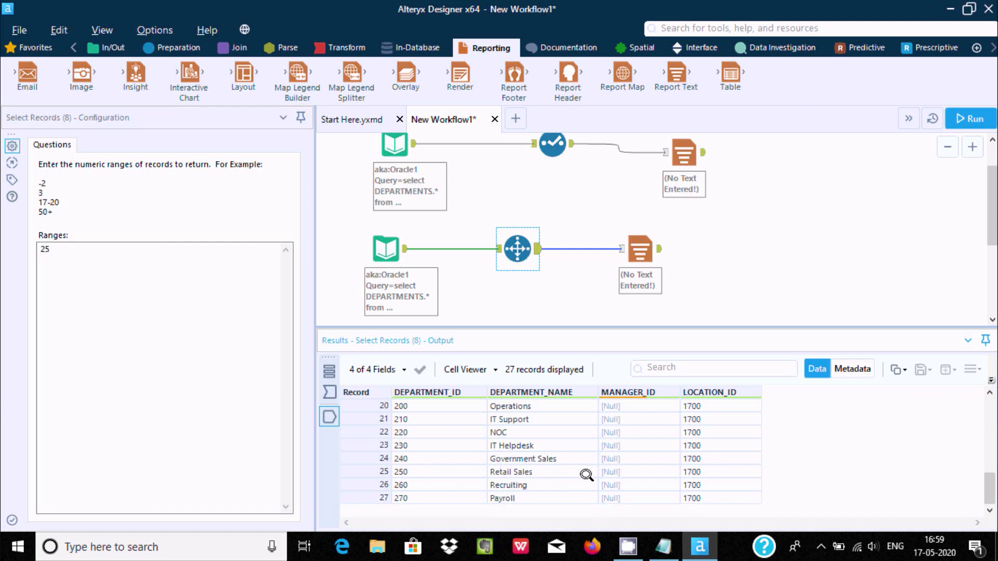
pyautogui.click(974, 124)
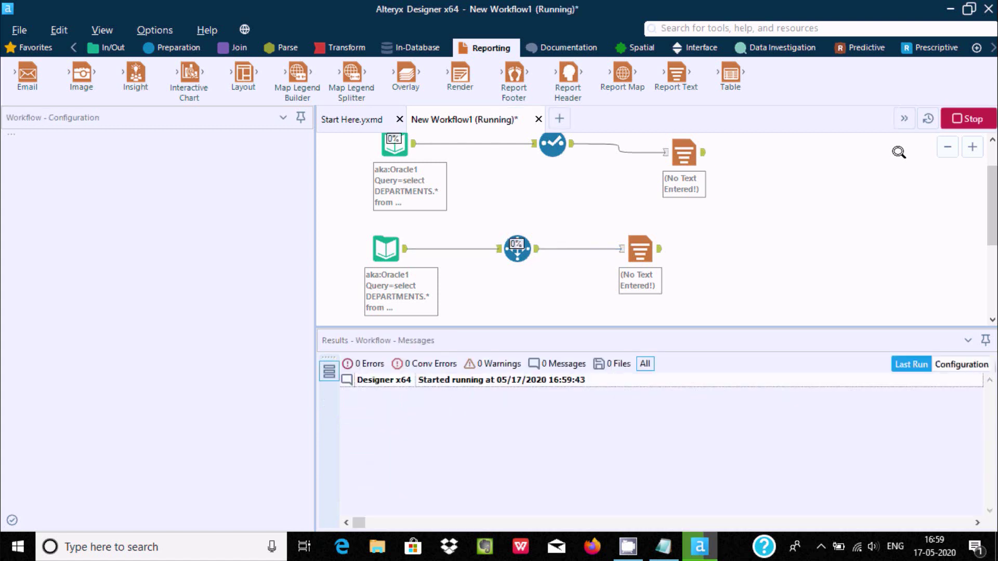
# Check Report Text, Select Records and lower-input outputs, confirming only Retail Sales (department 250) passes.
pyautogui.click(626, 249)
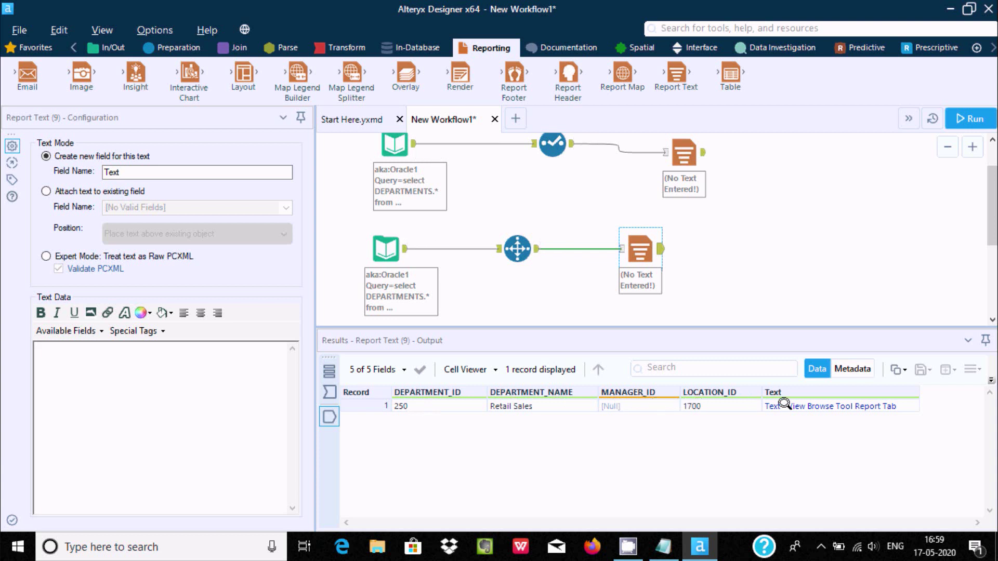
pyautogui.click(507, 238)
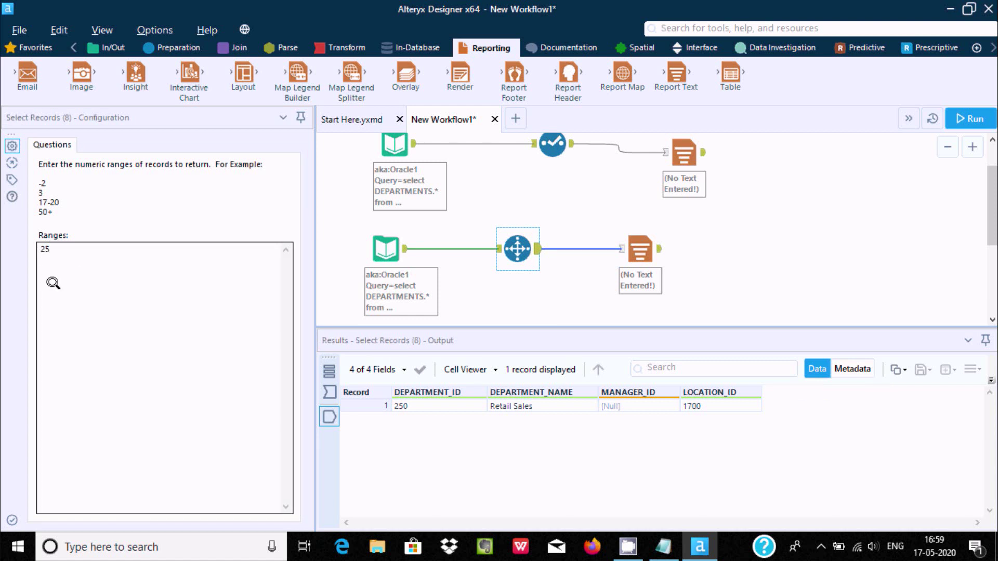
pyautogui.click(387, 249)
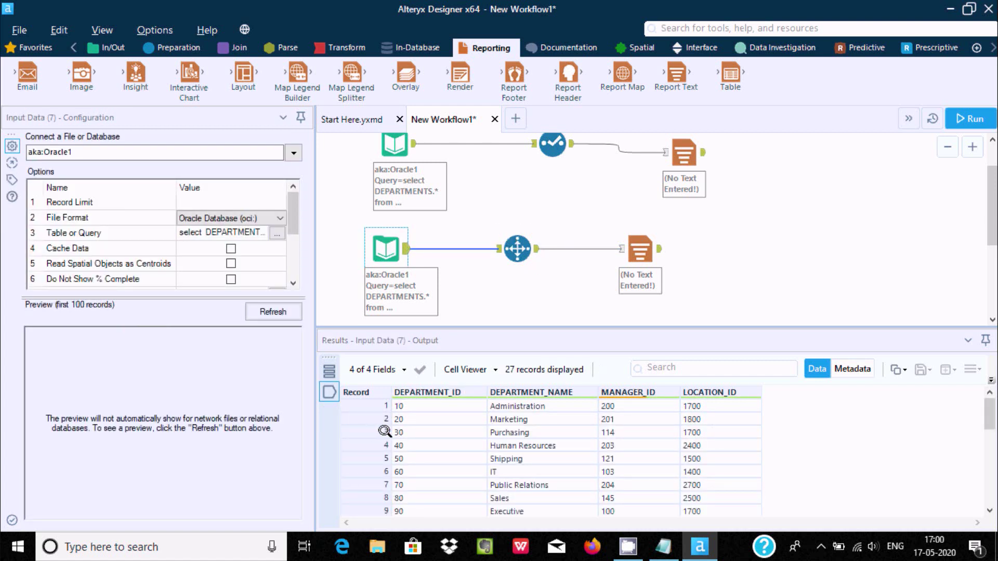
# Add range 3 below 25 in Select Records and rerun the workflow.
pyautogui.click(517, 249)
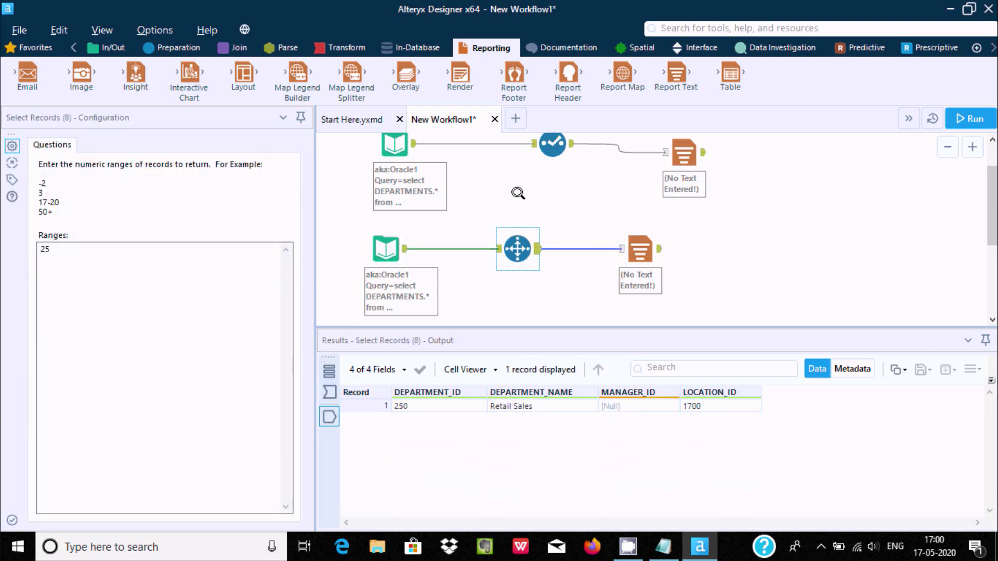
pyautogui.click(67, 247)
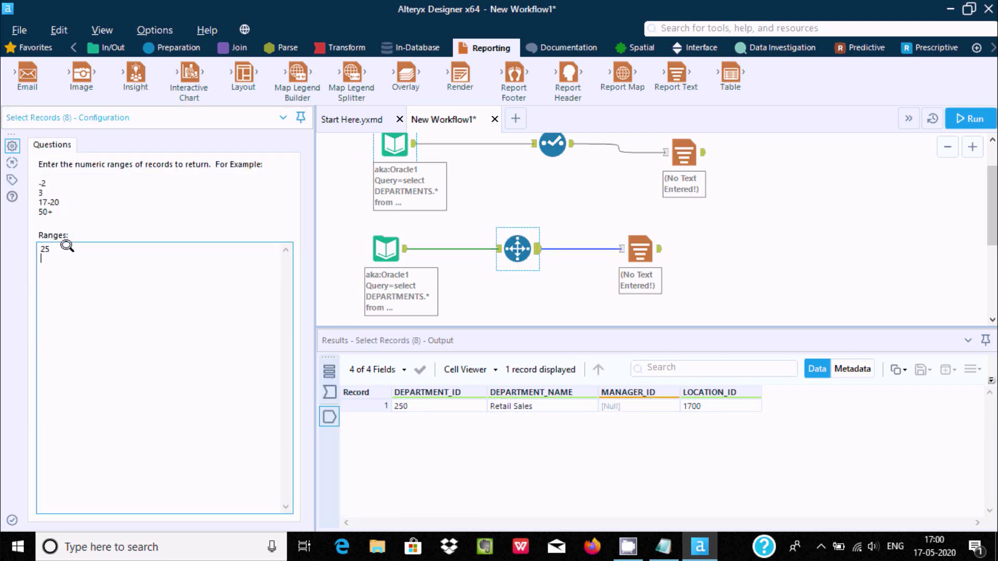
pyautogui.click(969, 118)
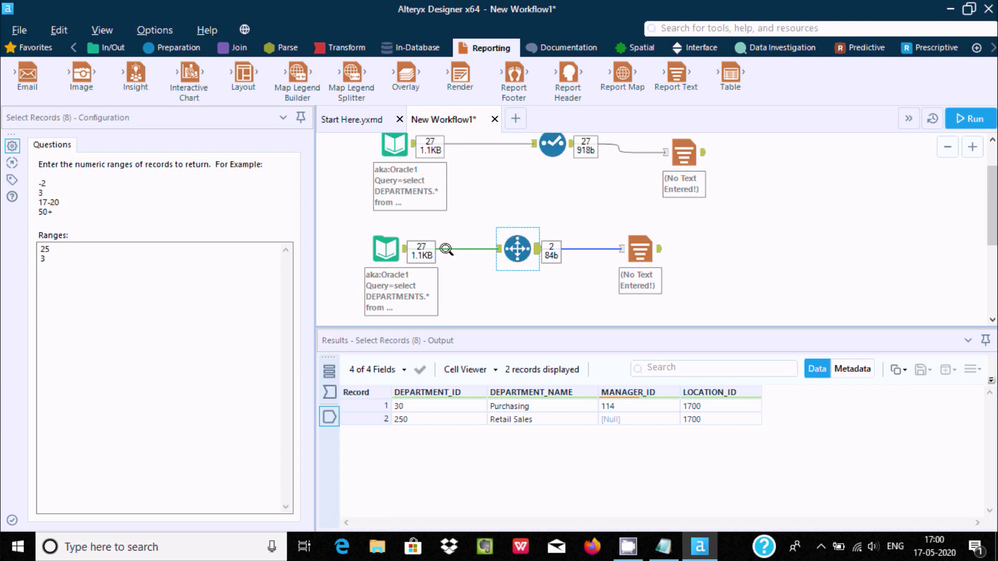
# Inspect the input's 27 records and the two-record Purchasing and Retail Sales output.
pyautogui.click(387, 248)
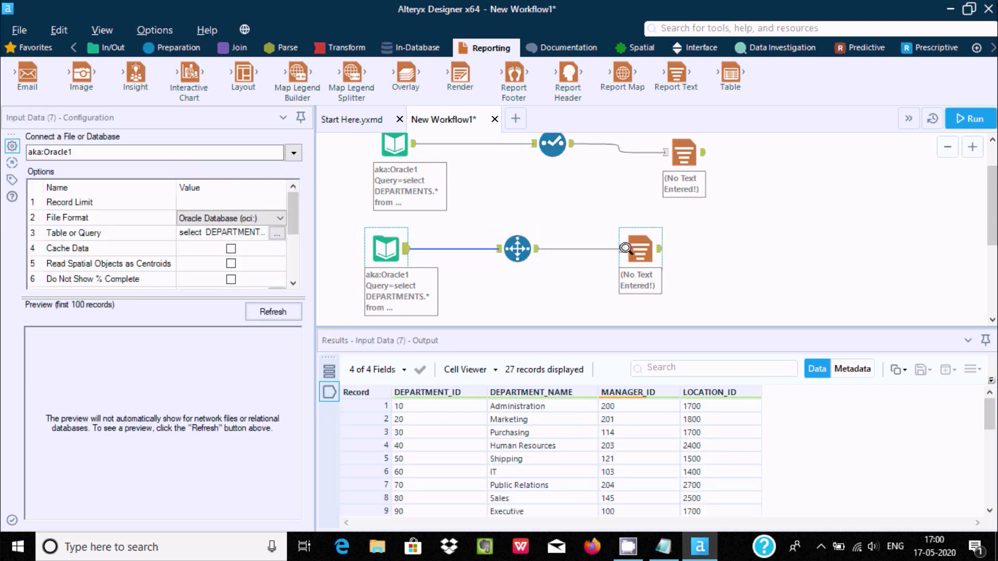
pyautogui.click(625, 247)
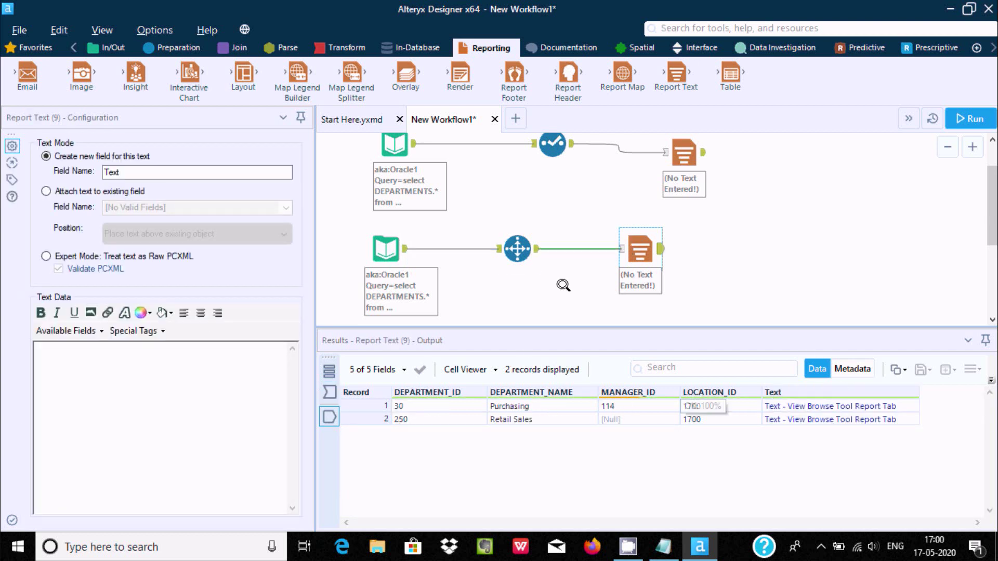
pyautogui.click(517, 249)
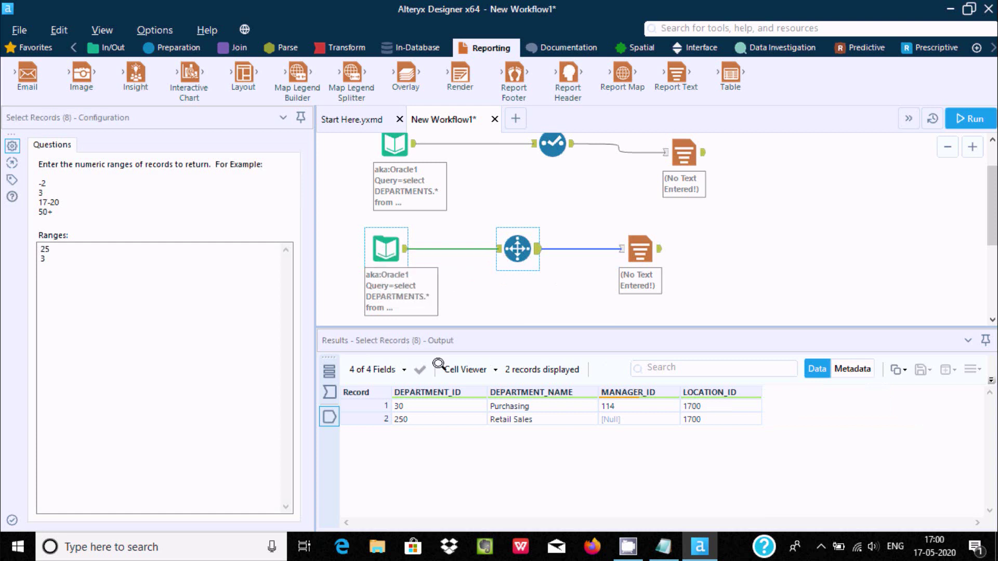